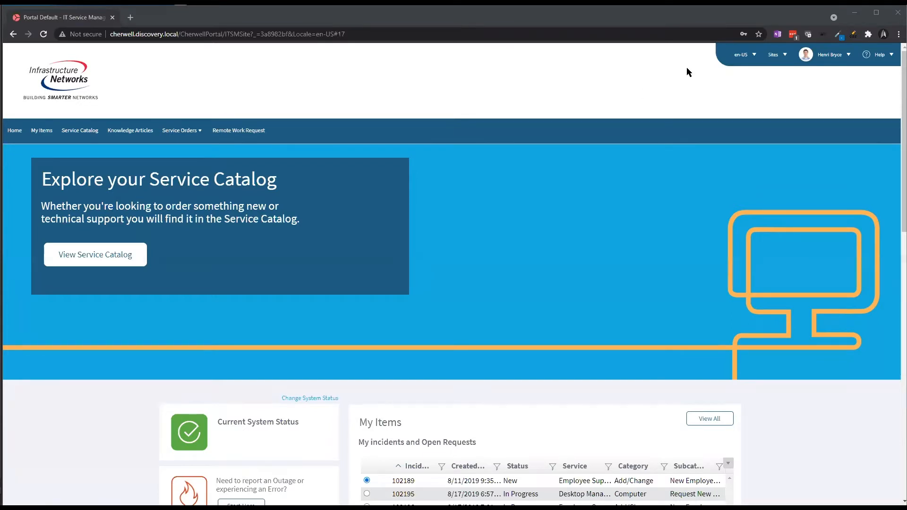
Change the portal locale from en-US to Spanish (Spain)
left_click(748, 55)
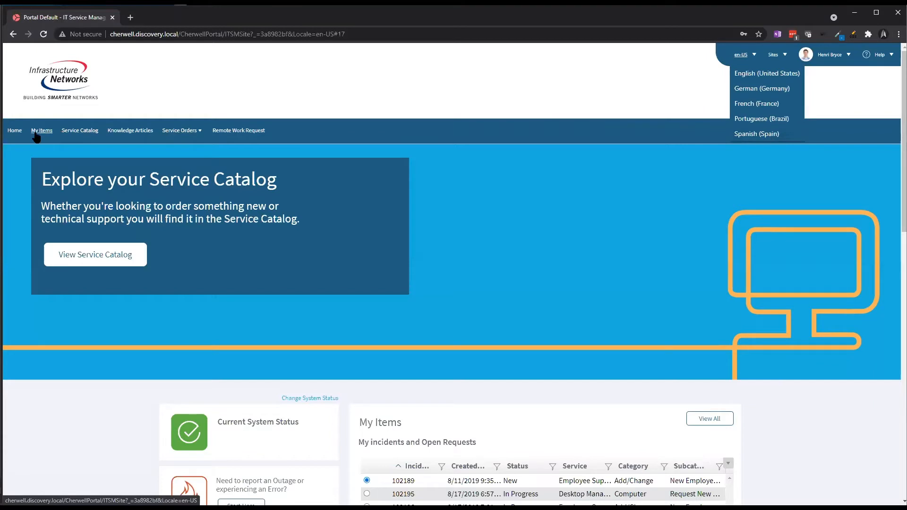
left_click(359, 88)
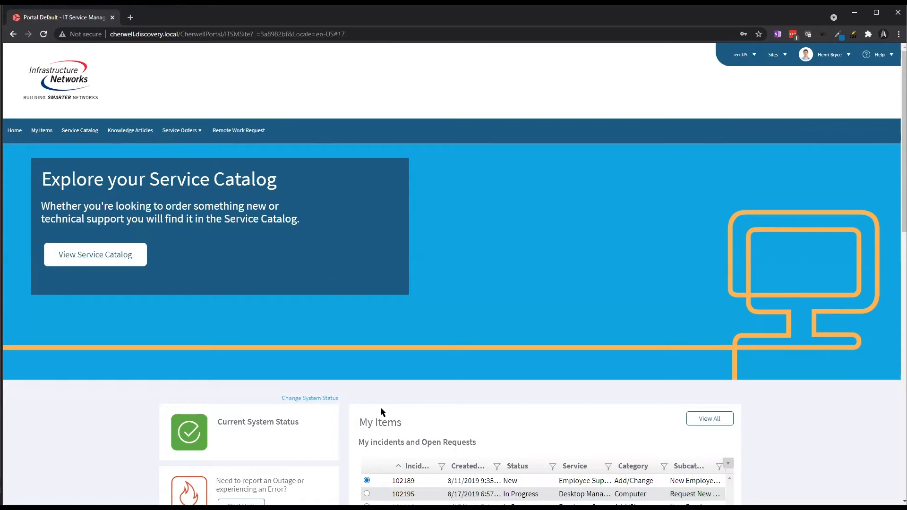
scroll(440, 399, "down", 6)
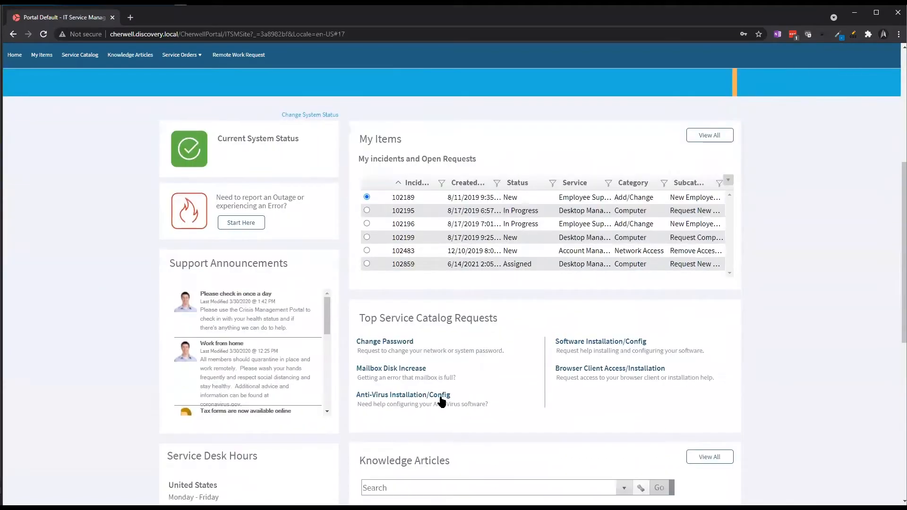
scroll(440, 399, "up", 5)
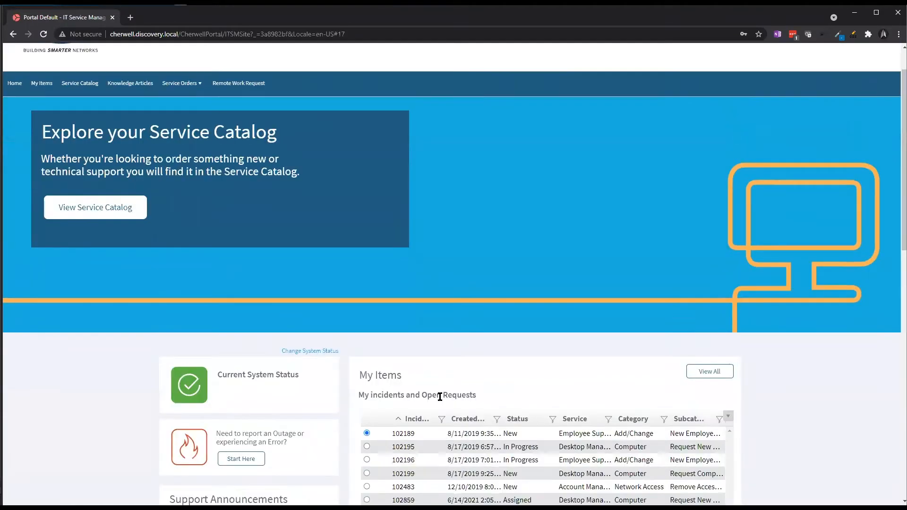
scroll(440, 397, "up", 1)
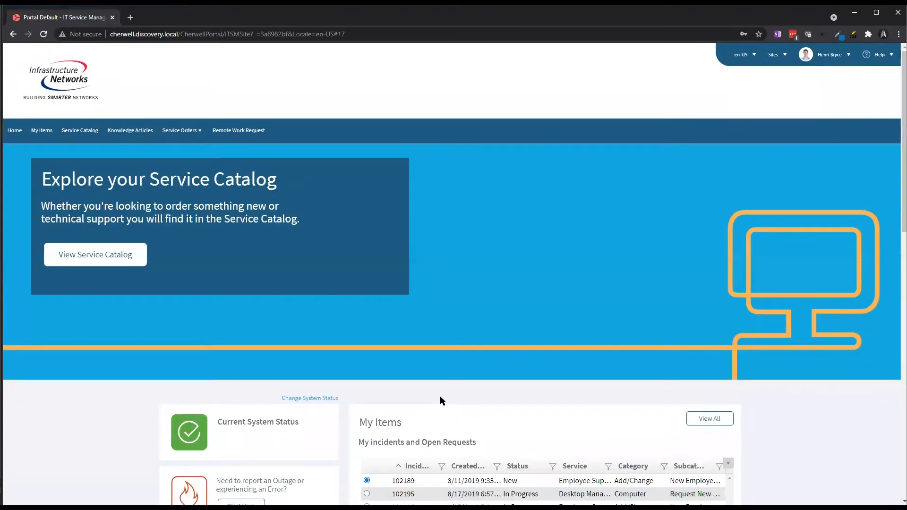
left_click(740, 57)
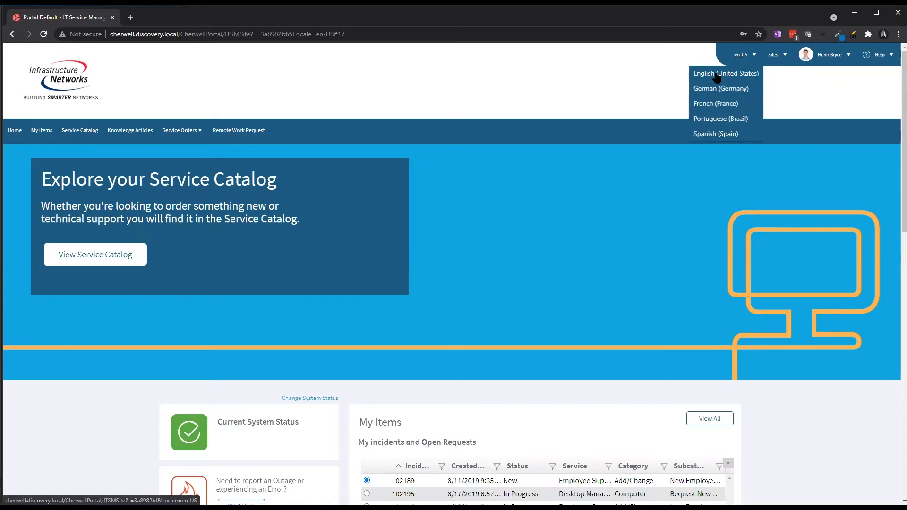
left_click(707, 136)
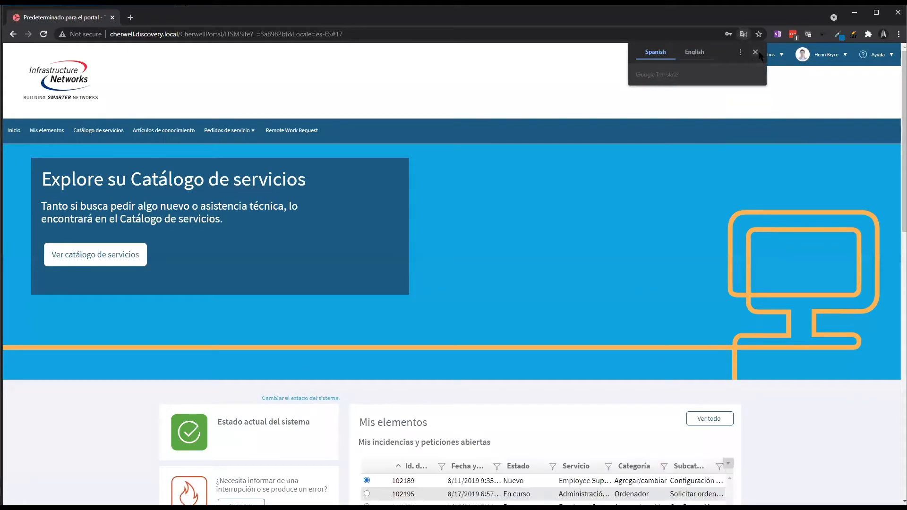
Start a Configuración de nuevo empleado request under Employee Support > Agregar/cambiar, then return to Inicio
left_click(755, 53)
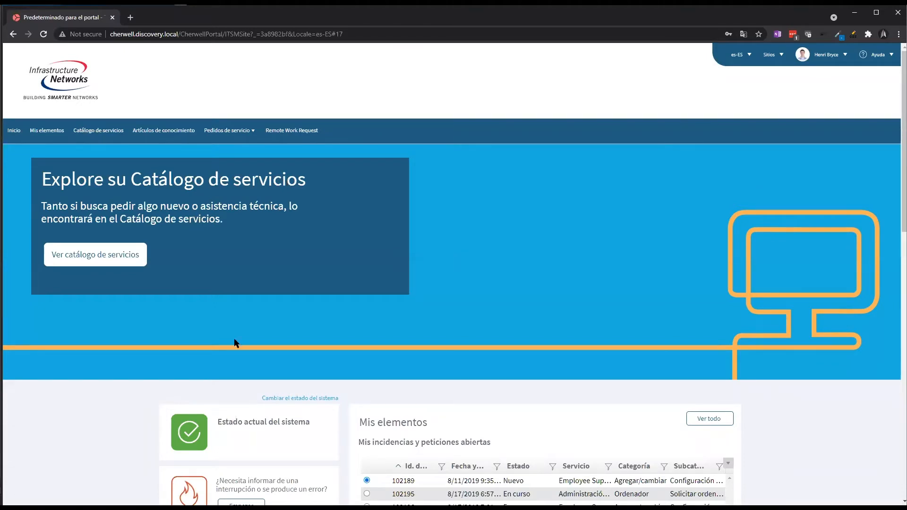
left_click(74, 260)
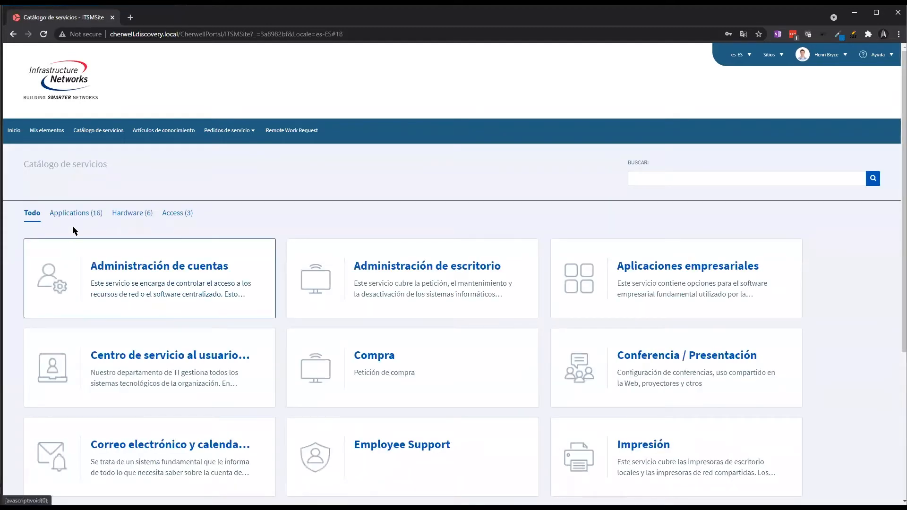
left_click(416, 450)
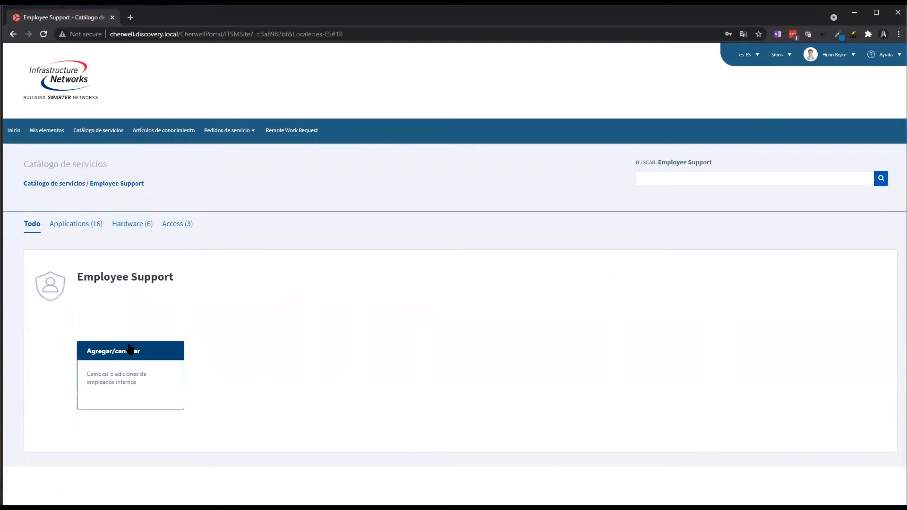
left_click(126, 351)
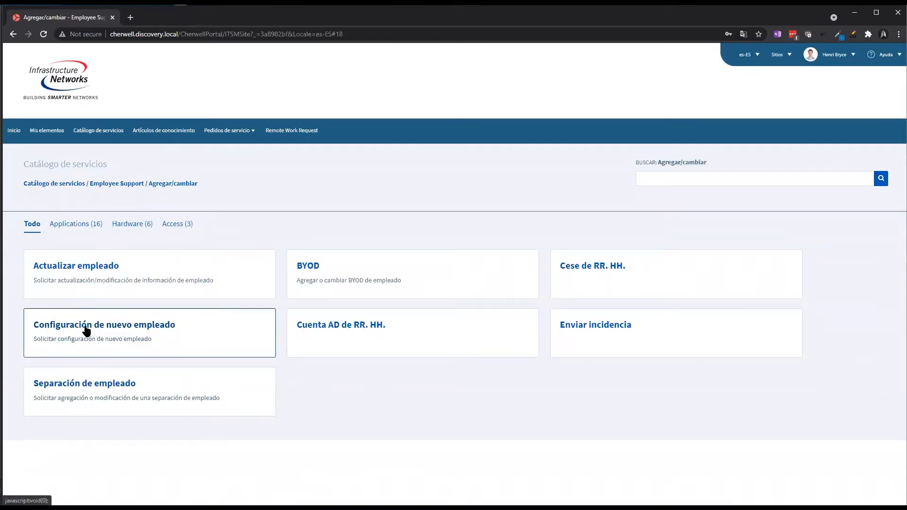
left_click(162, 330)
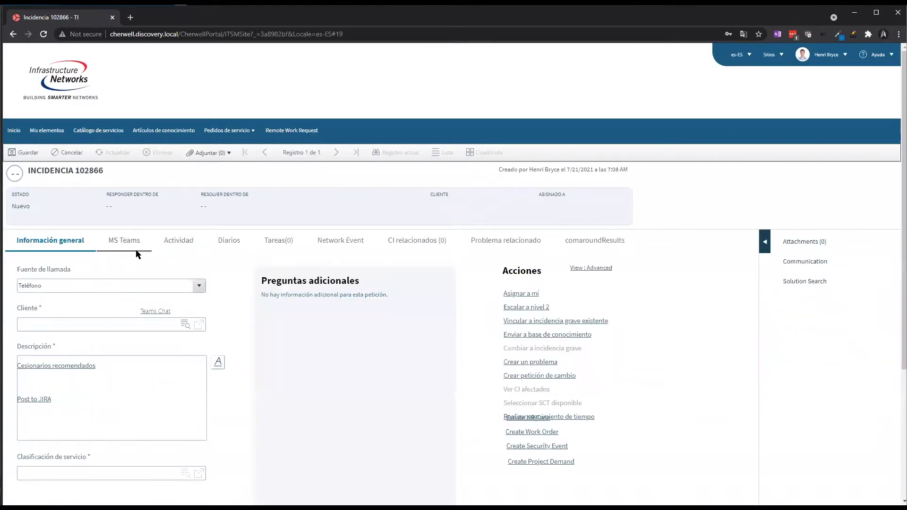
left_click(13, 131)
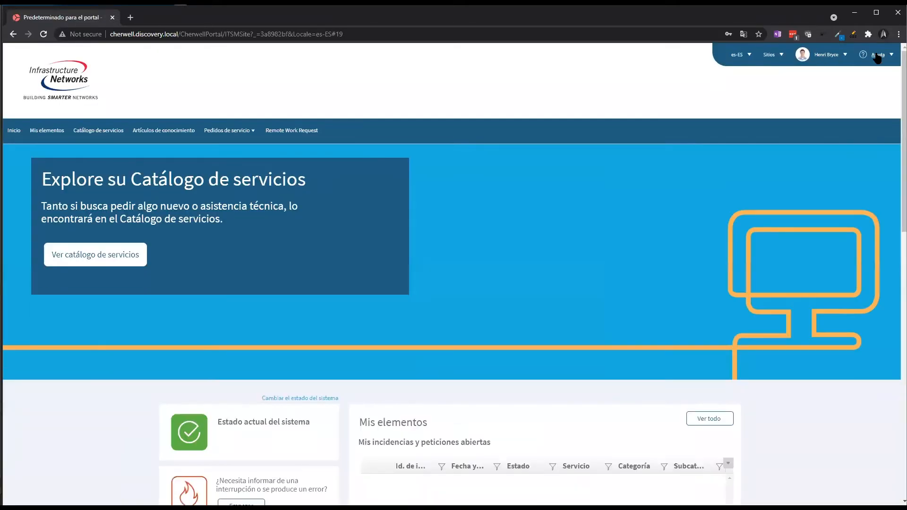
Check the Ayuda version info and switch the portal language back to English
left_click(880, 56)
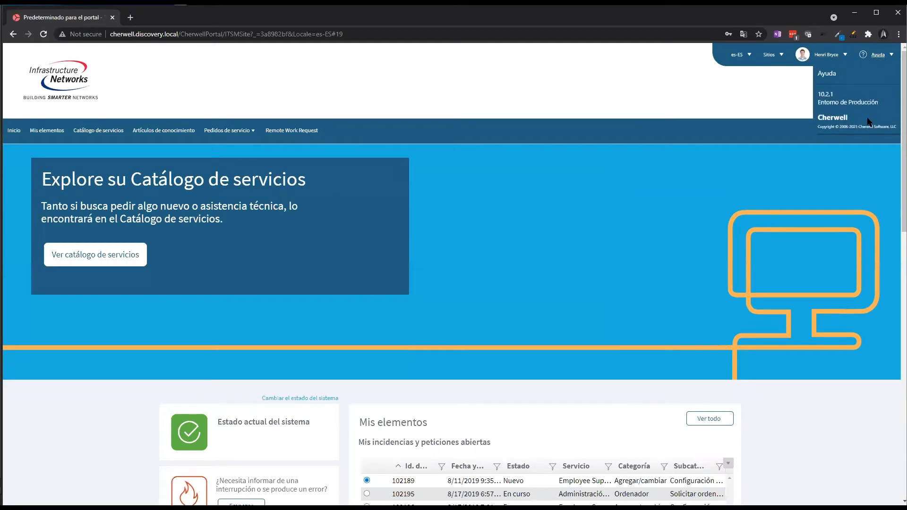
left_click(737, 54)
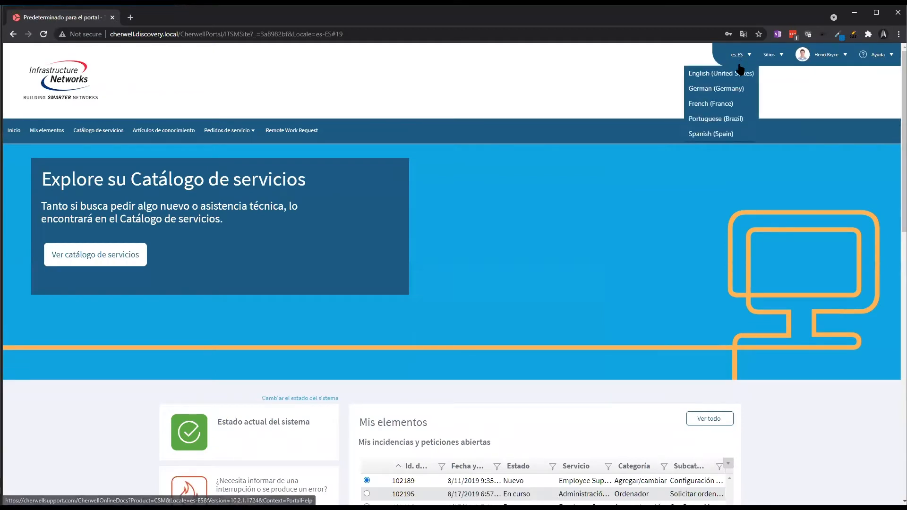
left_click(738, 71)
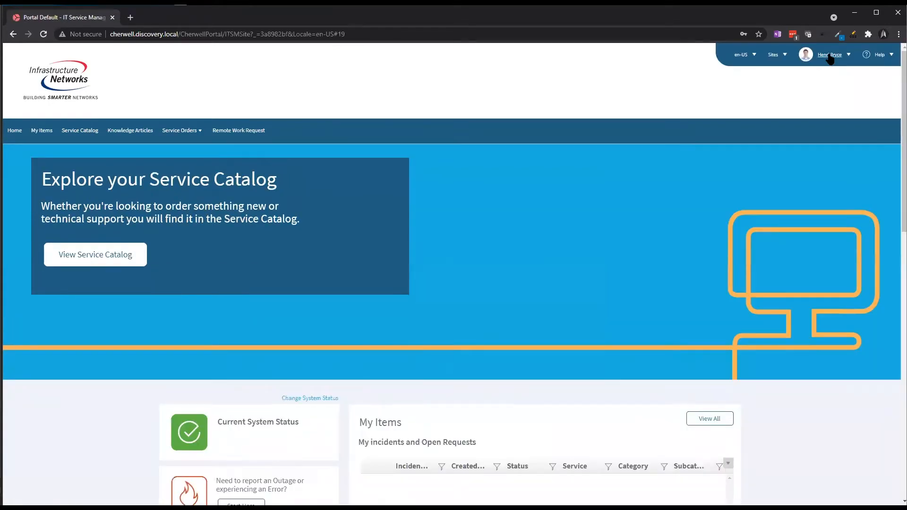
Log out and sign back in with the user ID and password
left_click(829, 54)
left_click(831, 104)
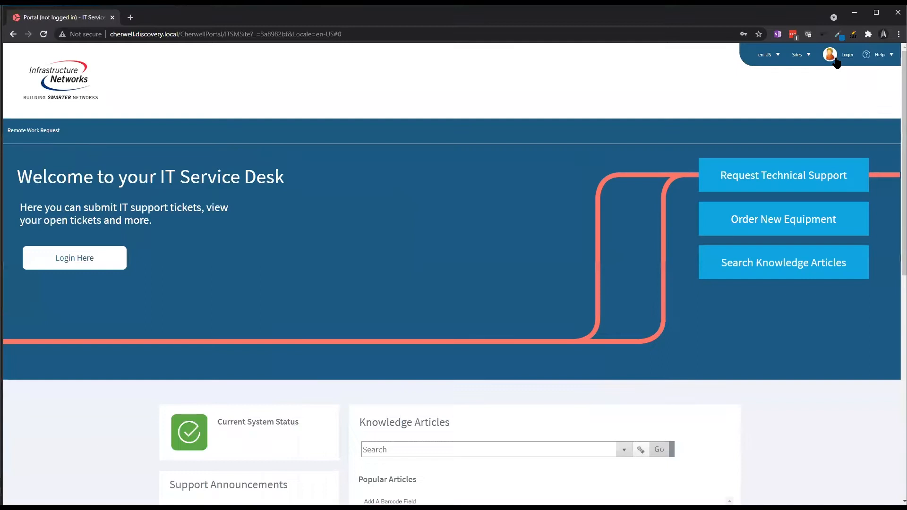
left_click(835, 58)
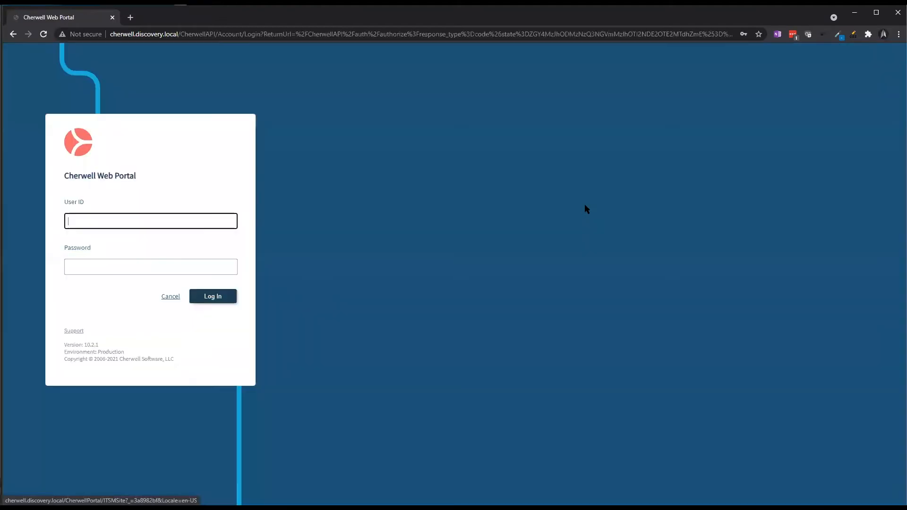
left_click(183, 226)
key("Tab")
key("Return")
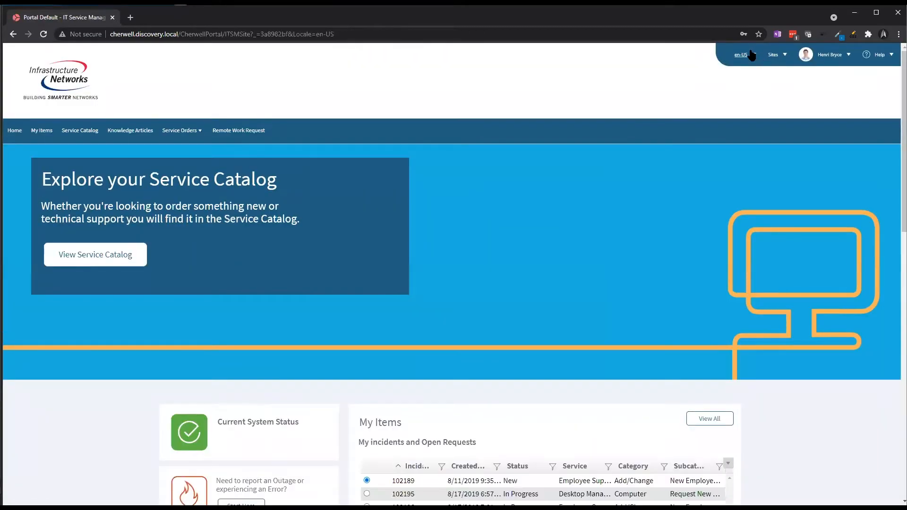
Switch to Spanish (Spain) and open Configuración de nuevo empleado under Employee Support > Agregar/cambiar
left_click(751, 54)
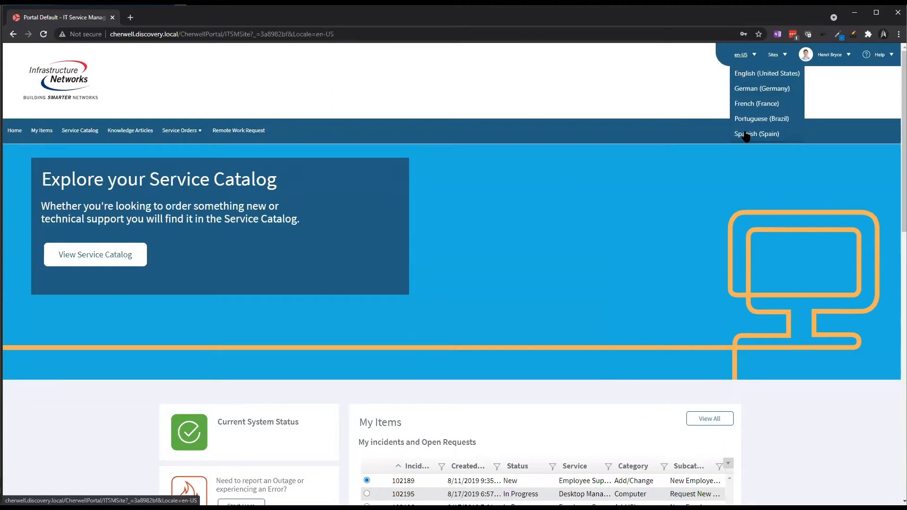
left_click(745, 135)
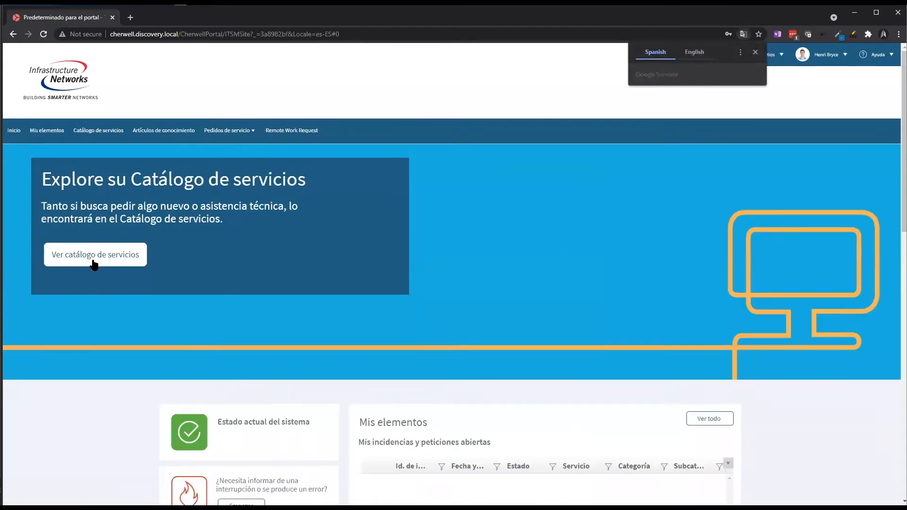
left_click(92, 259)
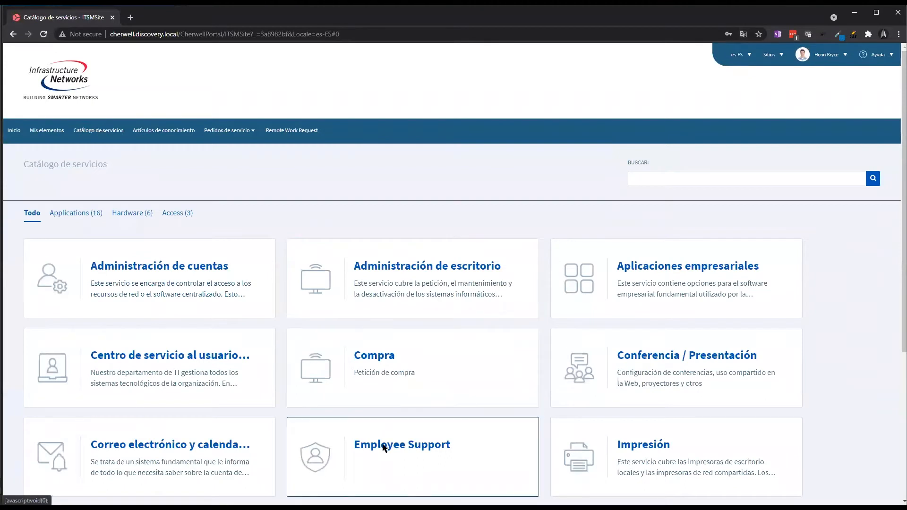
left_click(384, 447)
left_click(140, 350)
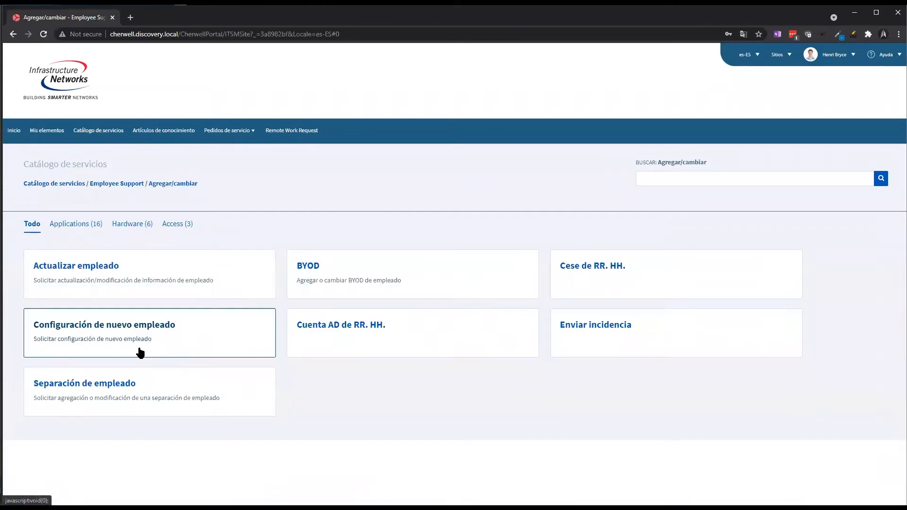
left_click(109, 329)
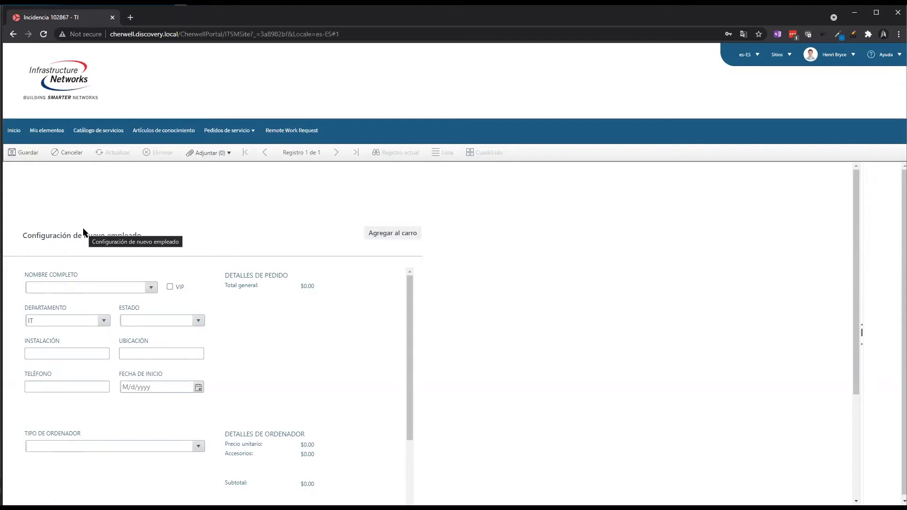
Keep Departamento as IT and set Estado to Contratista, highlighting the translated labels
left_click(150, 289)
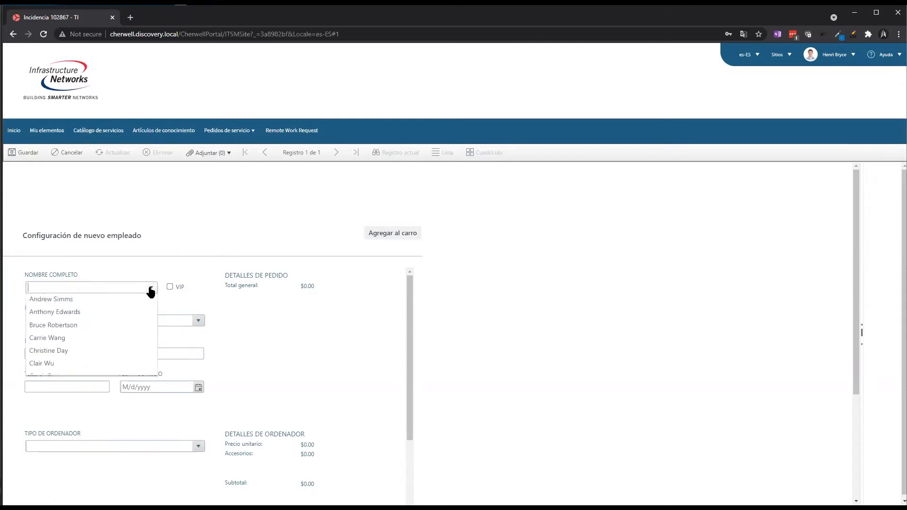
left_click(150, 291)
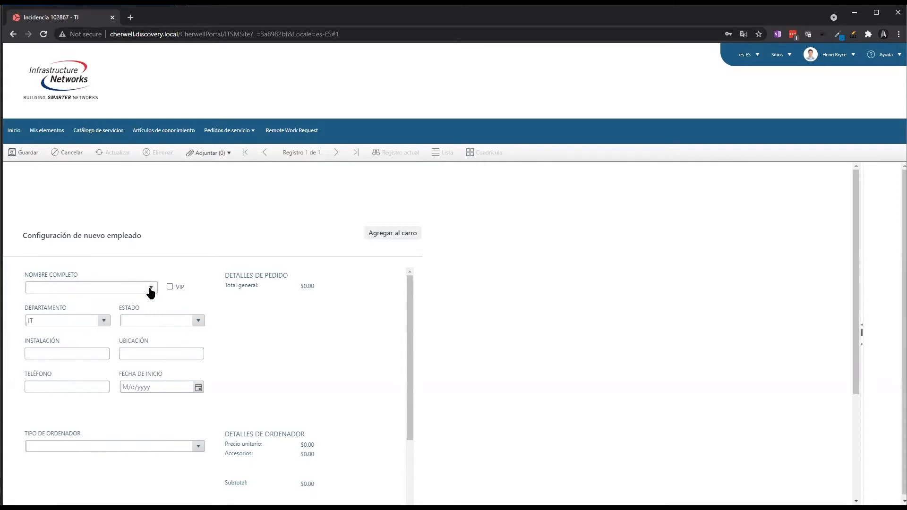
left_click(104, 321)
left_click(105, 321)
left_click(198, 321)
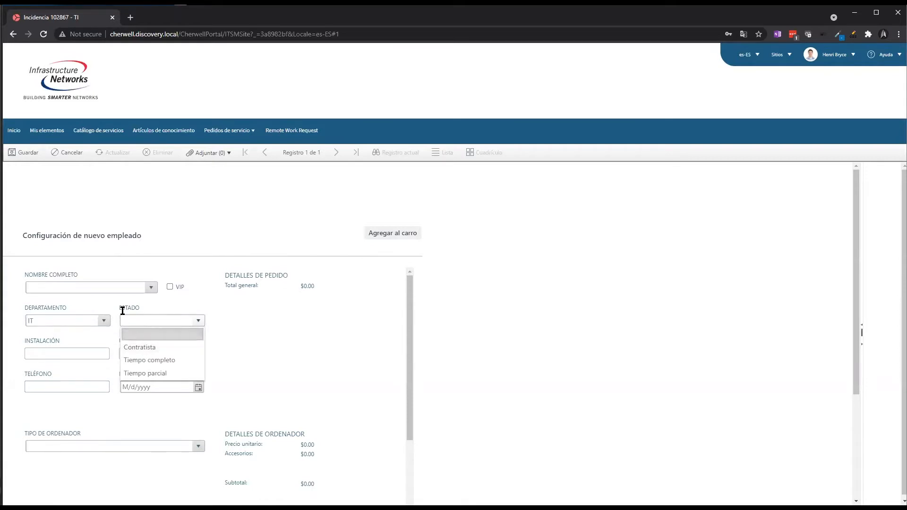
left_click_drag(119, 309, 147, 308)
double_click(137, 308)
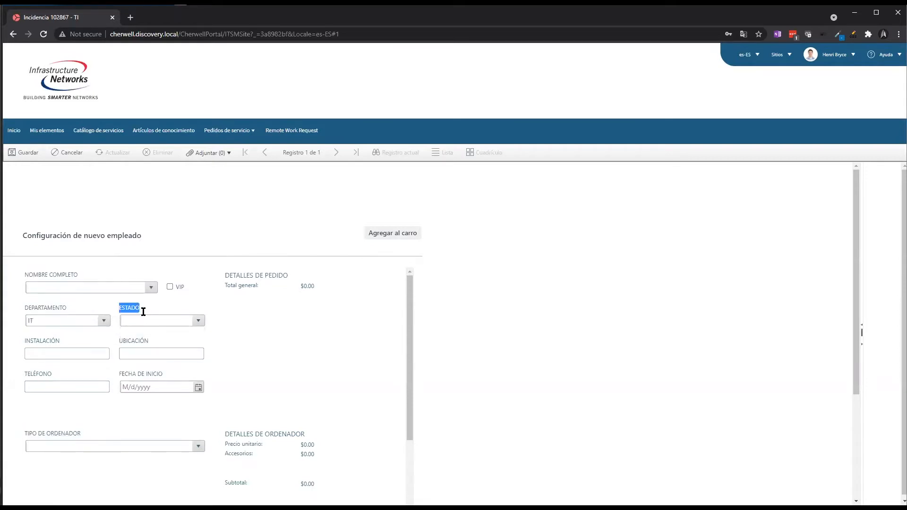
left_click(198, 320)
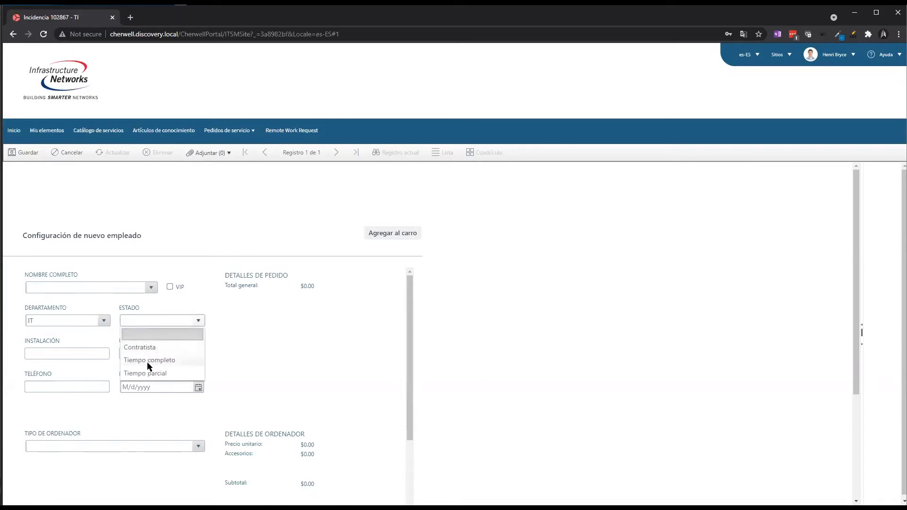
left_click(149, 347)
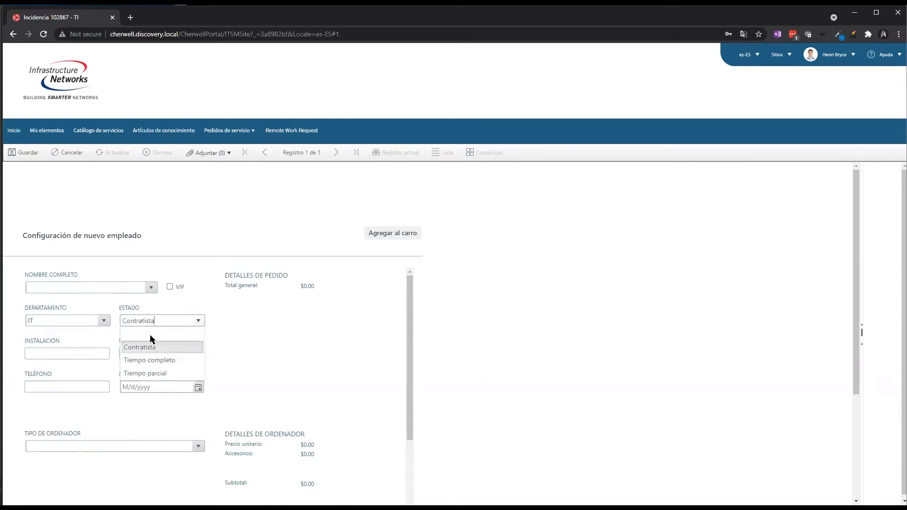
Pick the employee's full name, enter 'test' for Instalación and Ubicación, and fill the phone number
left_click(151, 288)
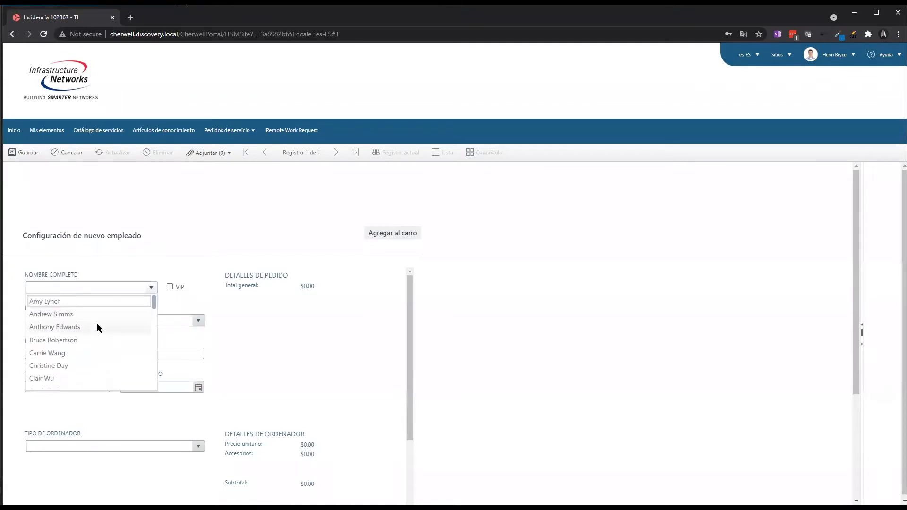
left_click(97, 323)
left_click(94, 354)
type("test")
left_click(165, 353)
type("test")
left_click(83, 384)
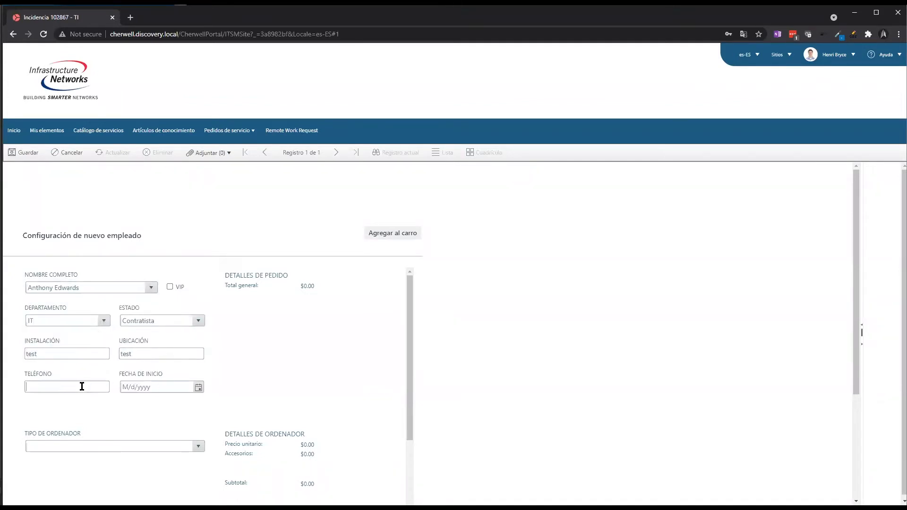
type("602-555-5555")
Set start date 7/30/2021 and computer MacBook Air, add to cart, and save
left_click(198, 387)
left_click(294, 359)
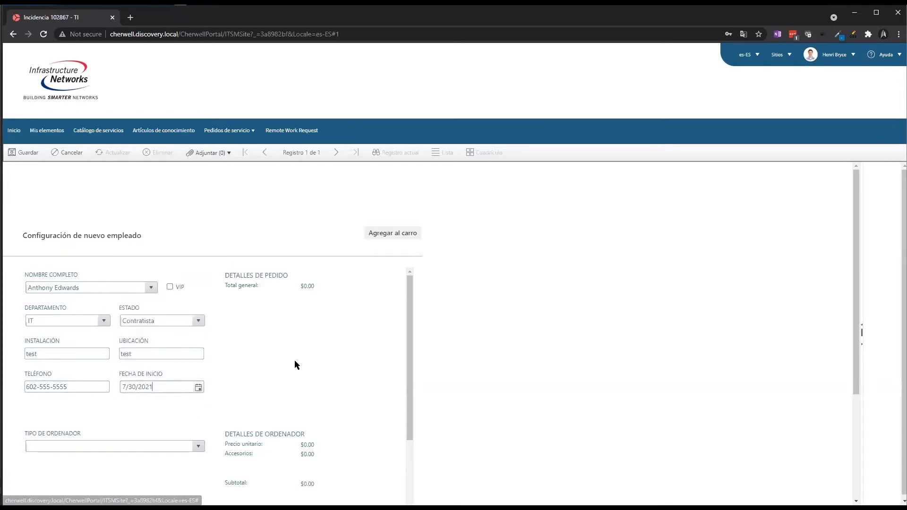
scroll(294, 359, "down", 2)
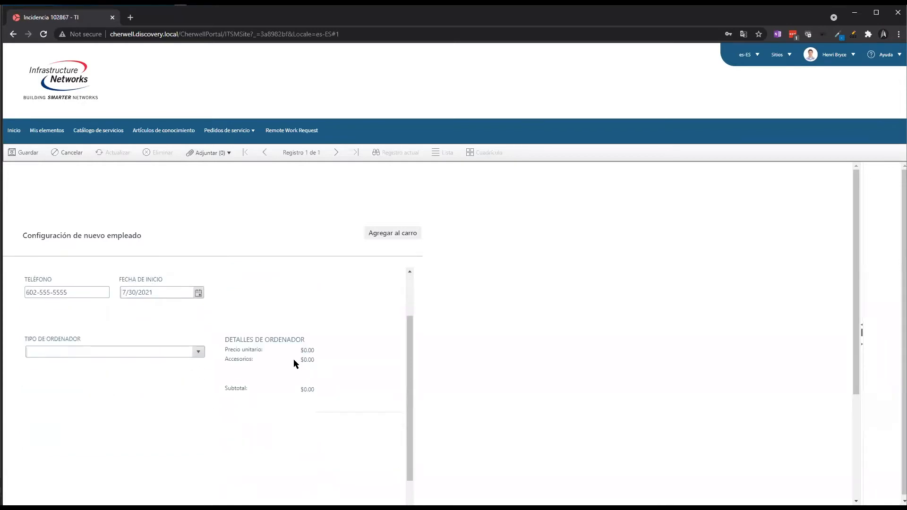
left_click(198, 352)
left_click(109, 391)
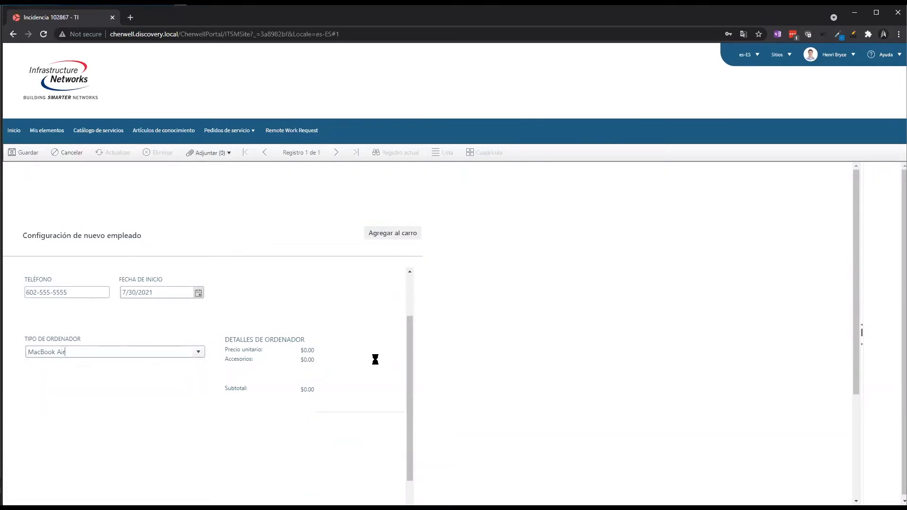
scroll(324, 345, "down", 3)
scroll(324, 345, "down", 1)
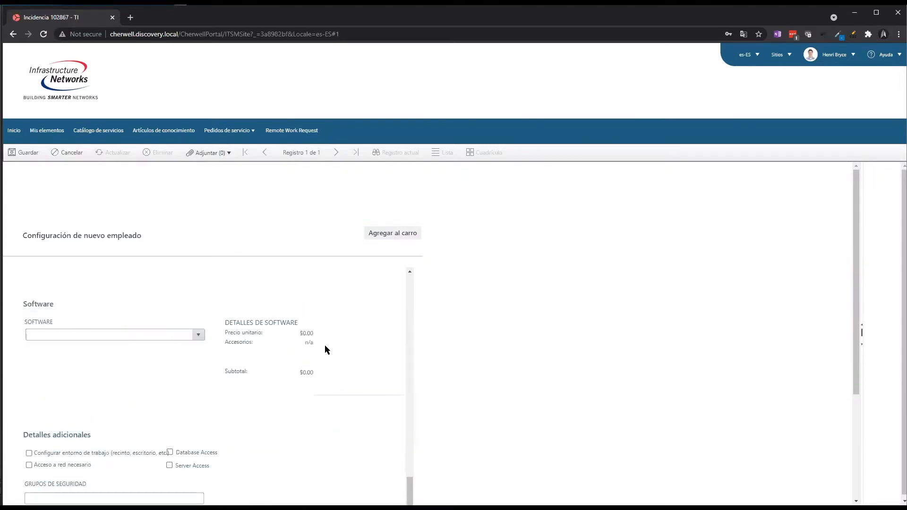
left_click(391, 234)
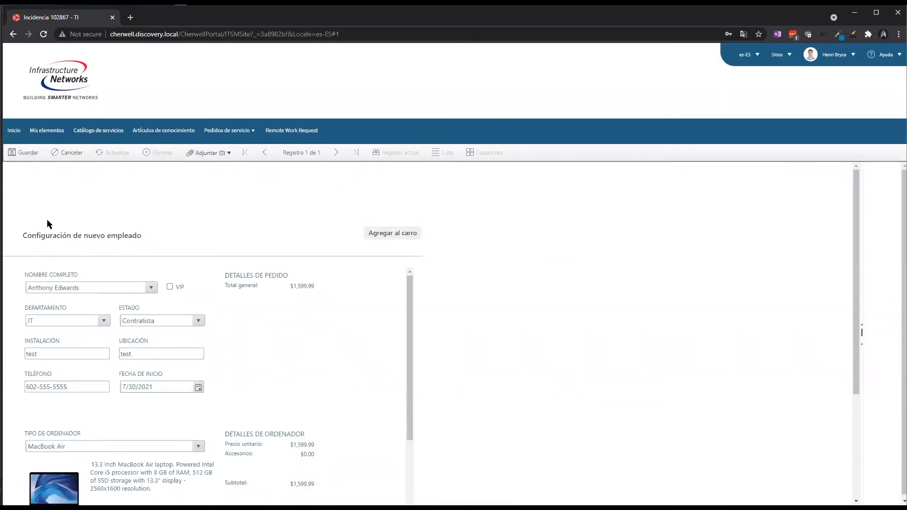
left_click(24, 152)
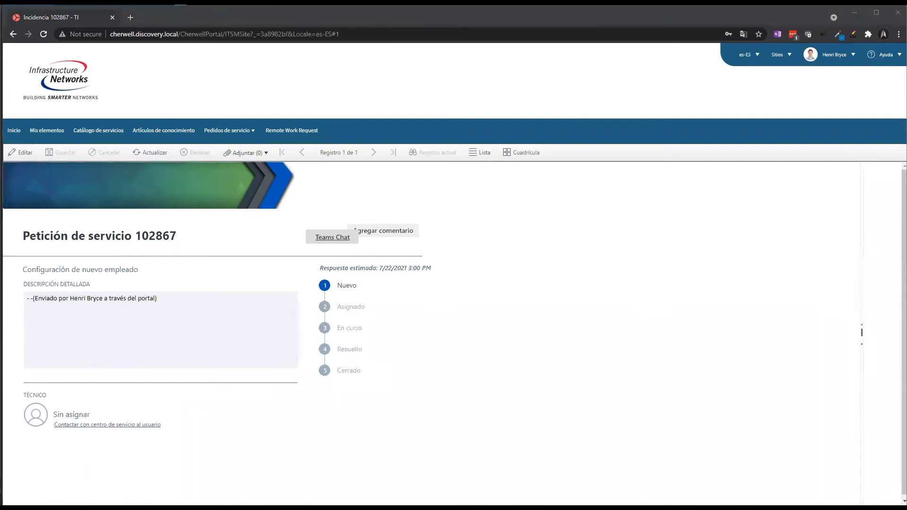
Switch to the Cherwell desktop client and list the Quick Search record types
key("alt+Tab")
left_click(46, 77)
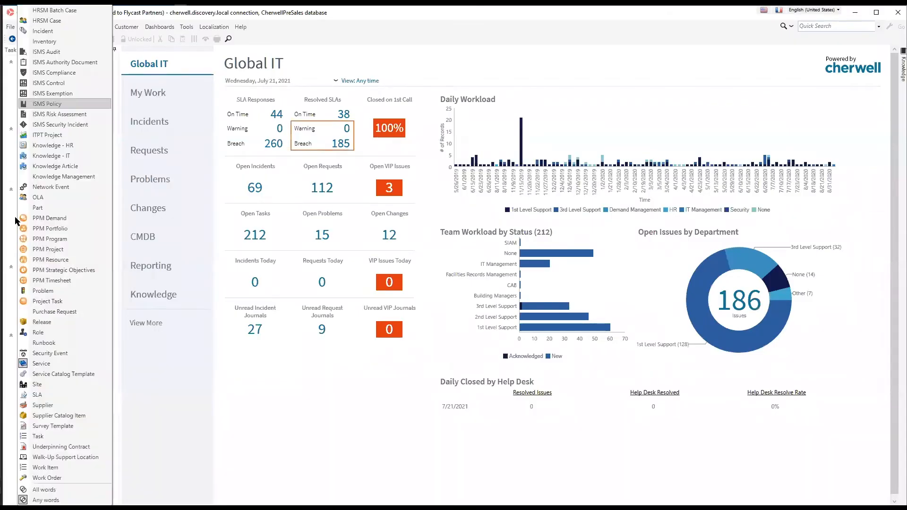
Search open Incident records and open service request 102867 from the grid
left_click(55, 31)
left_click(104, 87)
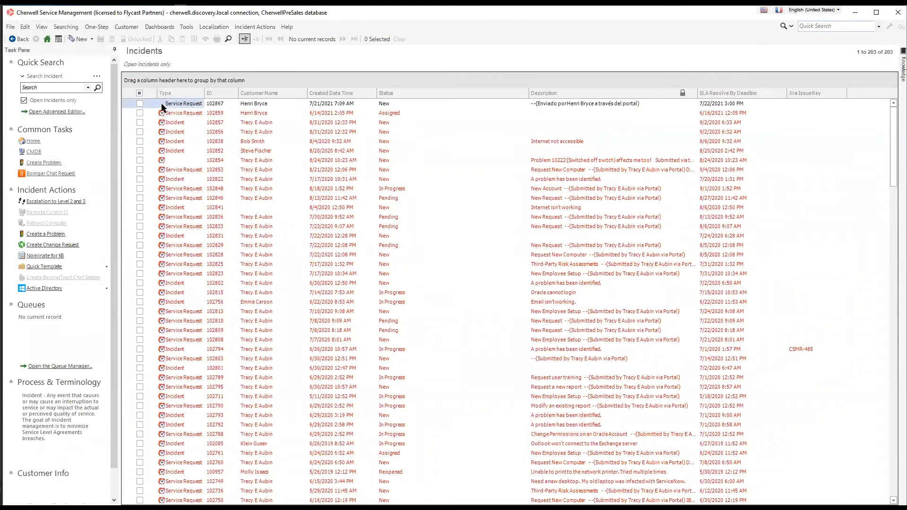
left_click(162, 104)
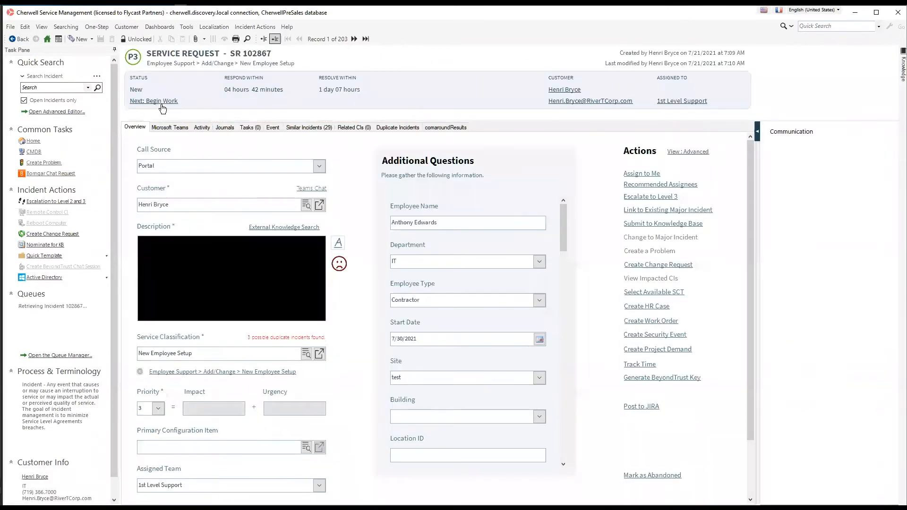
double_click(423, 264)
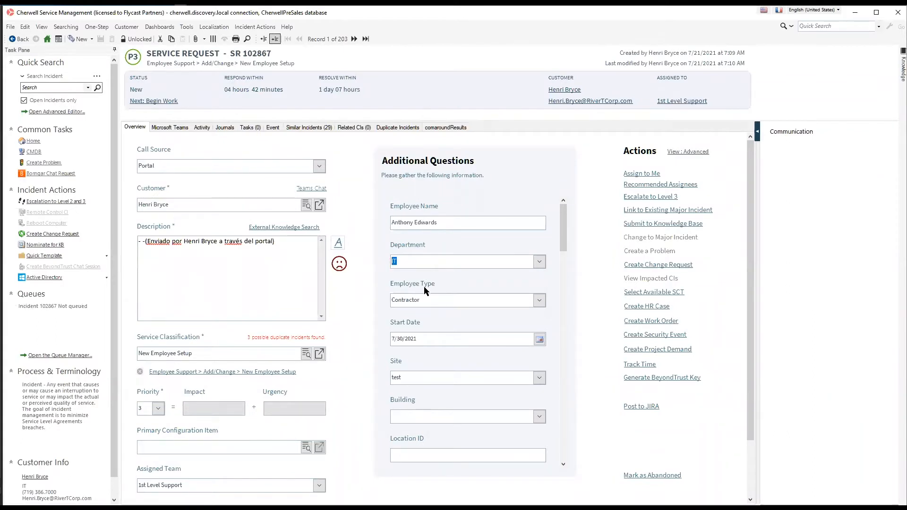
left_click_drag(421, 300, 385, 300)
left_click(539, 301)
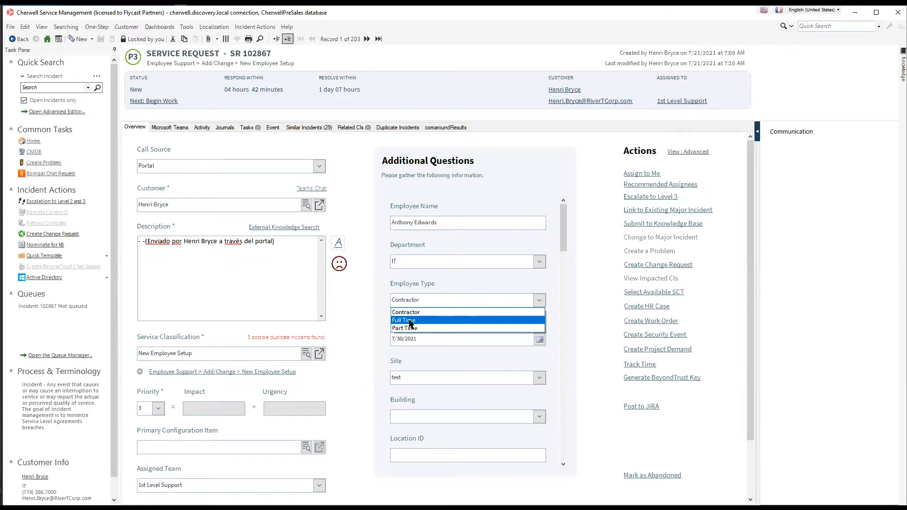
left_click(566, 280)
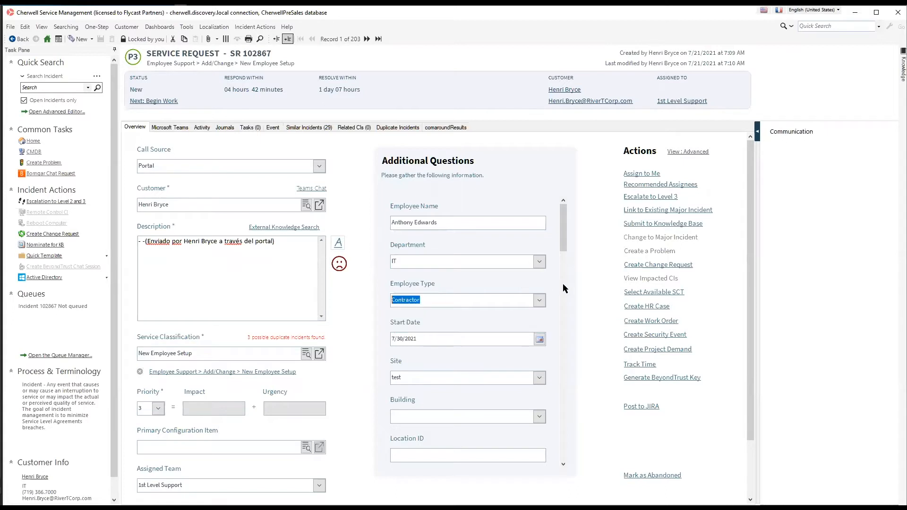
left_click_drag(449, 302, 373, 301)
Filter the Incident SubCategory table by 'employee' and open the New Employee Setup row
left_click(187, 27)
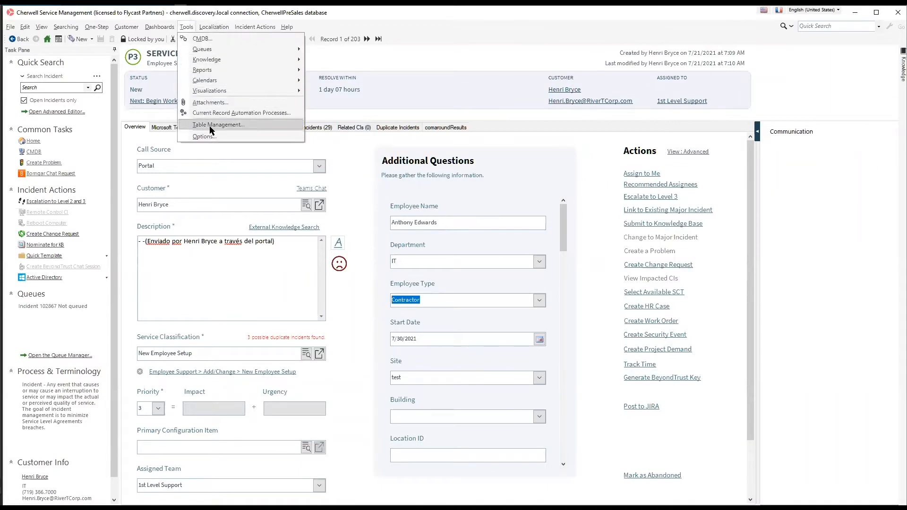
left_click(211, 125)
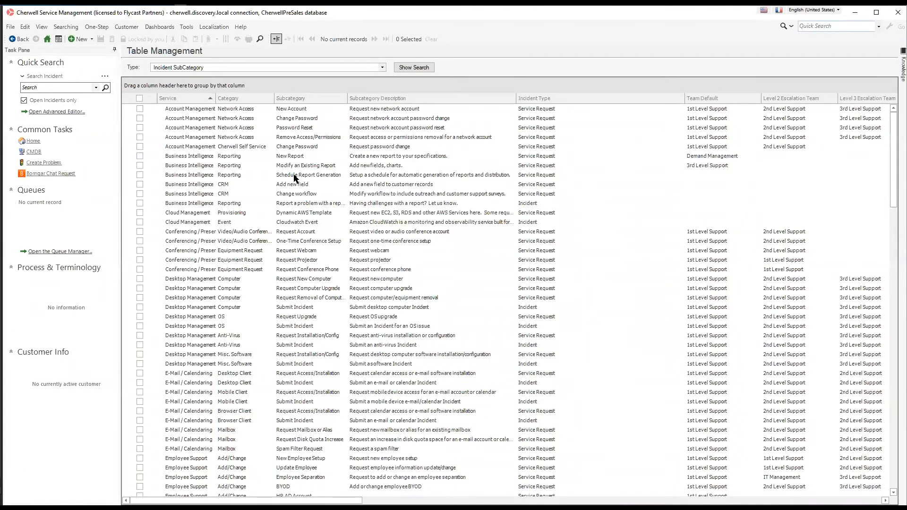
left_click(405, 69)
type("employee")
key("Return")
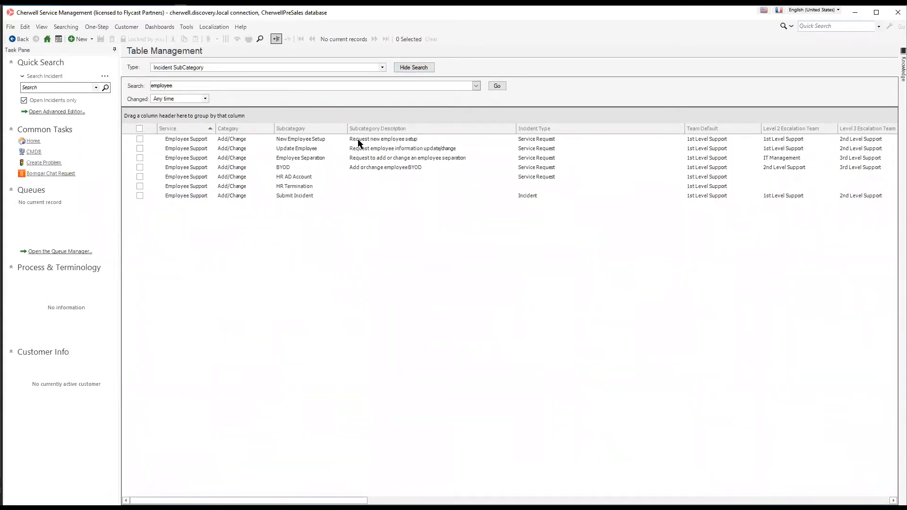
left_click(340, 140)
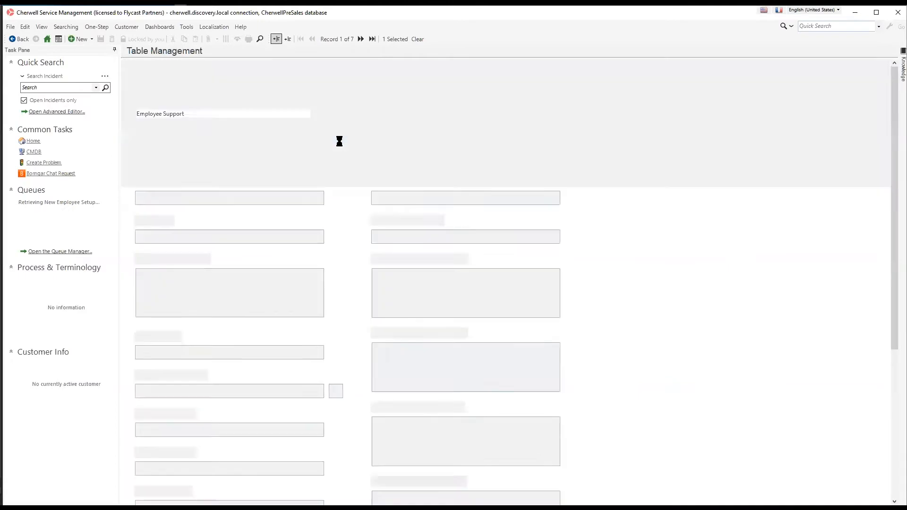
Select the New Employee Setup names in the en-US, de-DE, pt-BR and es-ES fields, then create a blueprint
scroll(327, 193, "down", 5)
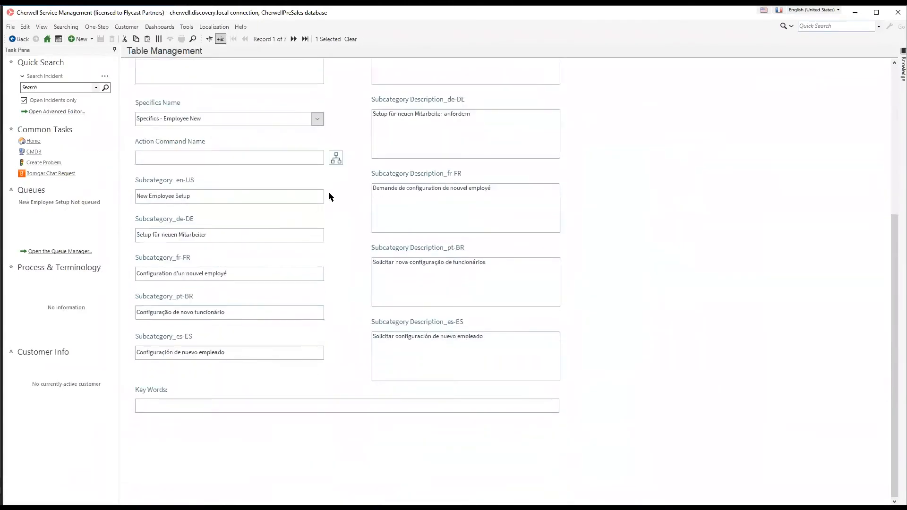
scroll(210, 191, "up", 5)
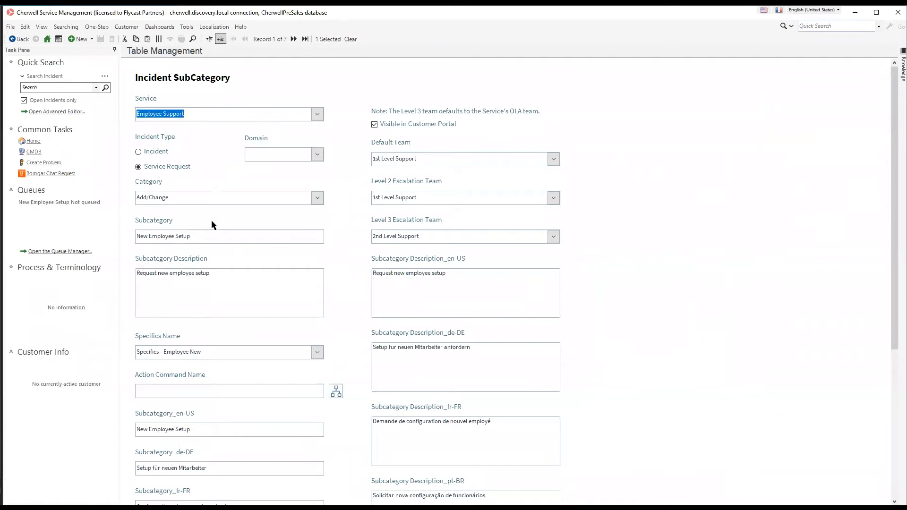
left_click(202, 236)
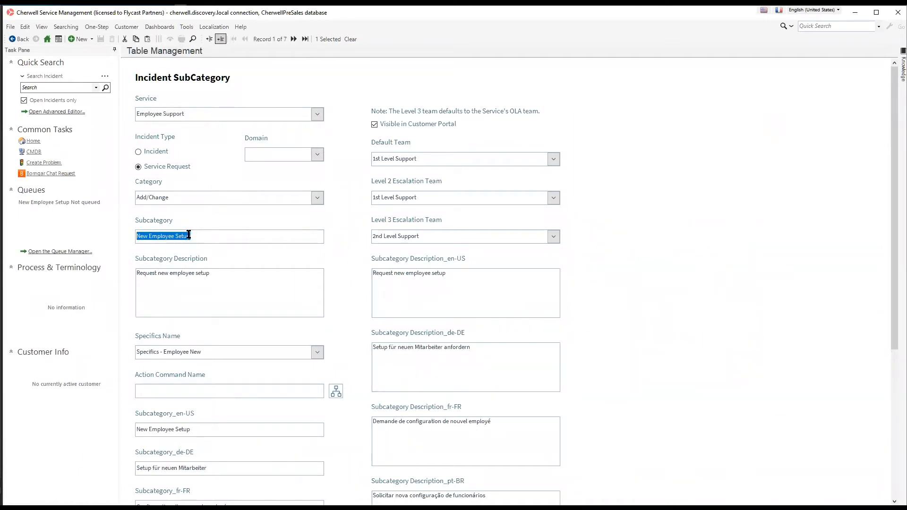
scroll(196, 235, "down", 1)
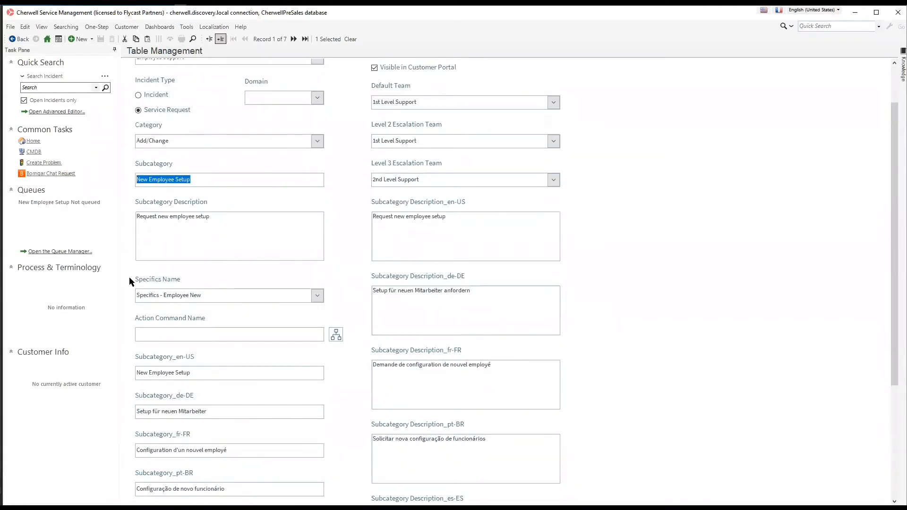
scroll(130, 279, "down", 3)
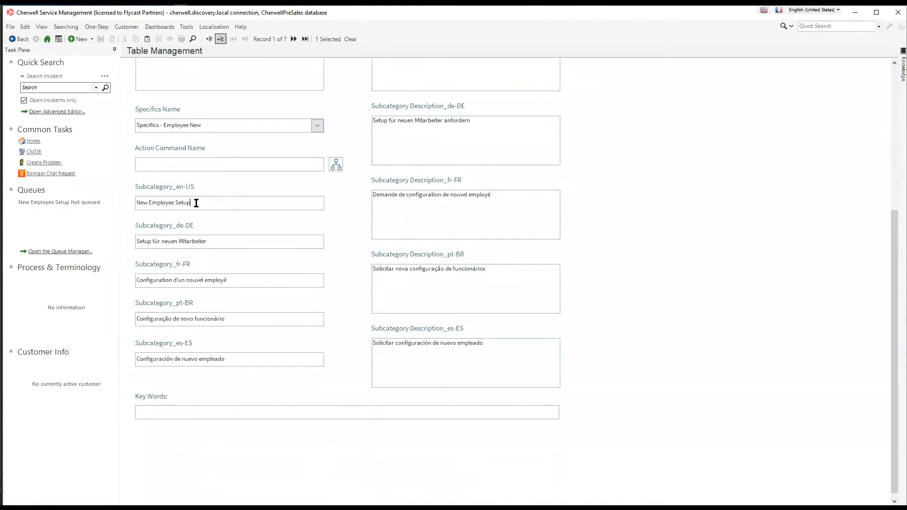
left_click_drag(205, 203, 100, 206)
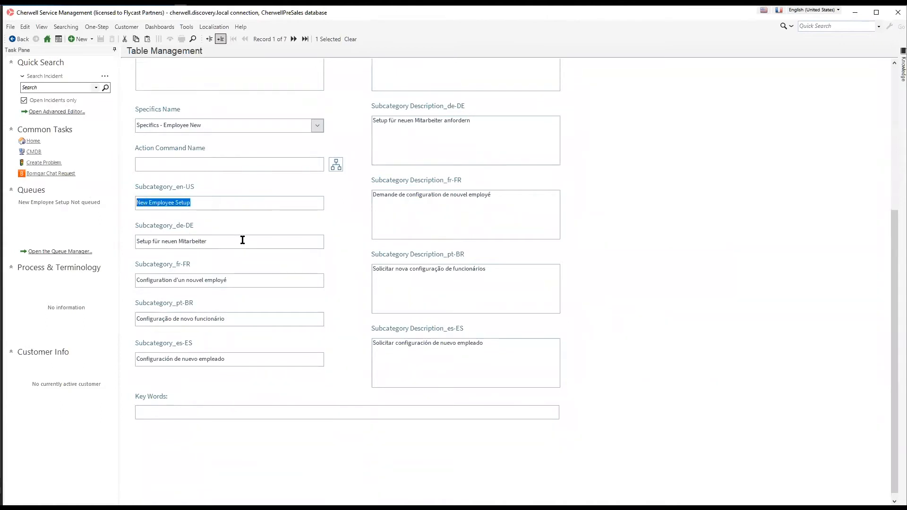
left_click_drag(243, 240, 99, 235)
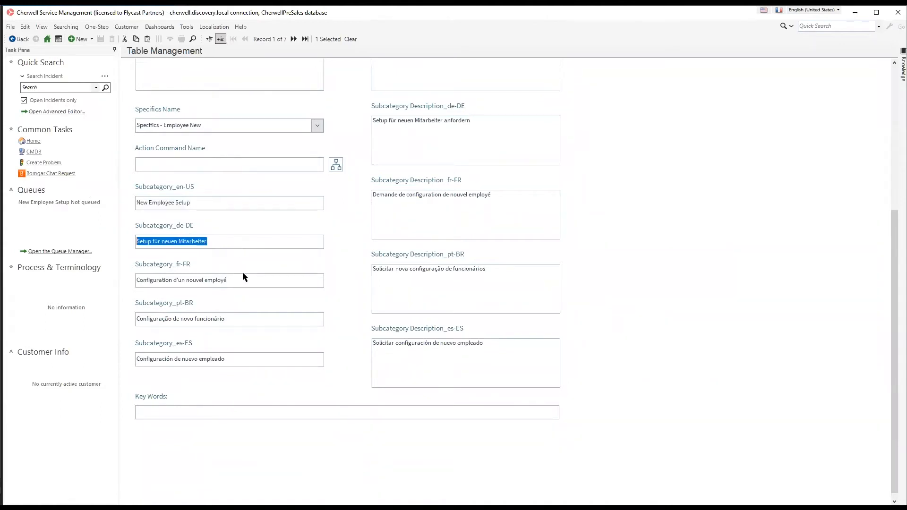
left_click_drag(241, 318, 66, 318)
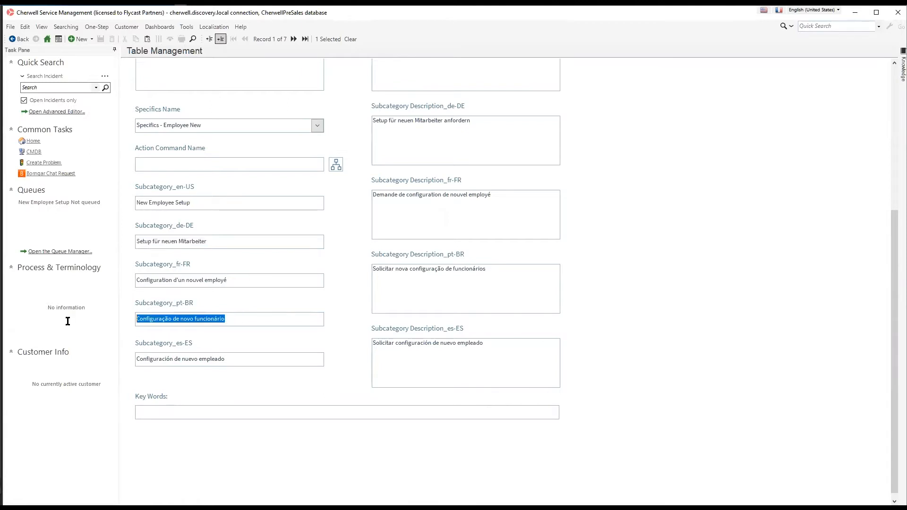
left_click_drag(229, 358, 121, 360)
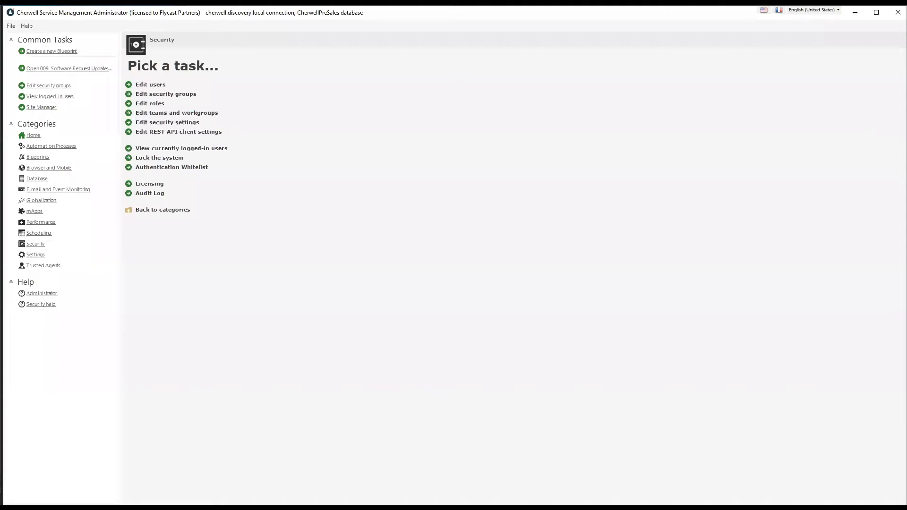
left_click(50, 51)
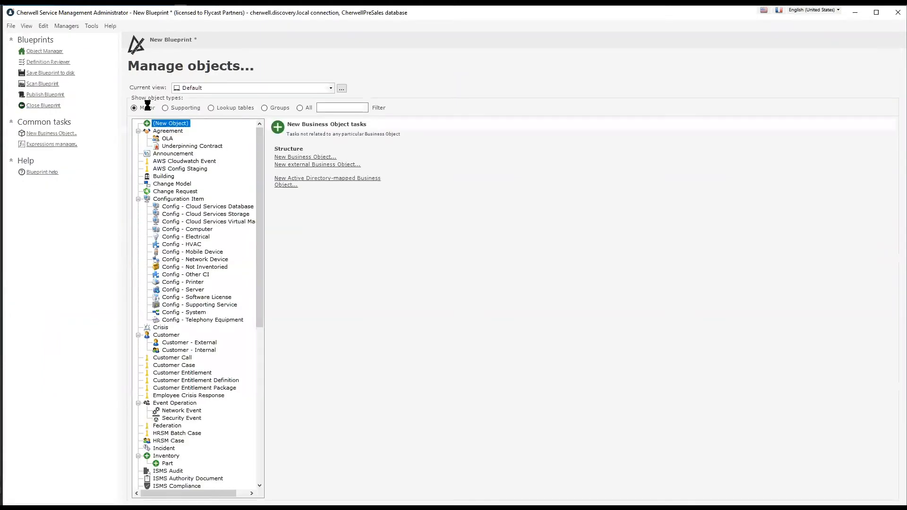
Show Supporting objects, select Employee Onboarding under HRSpecifics, and edit its forms
left_click(806, 11)
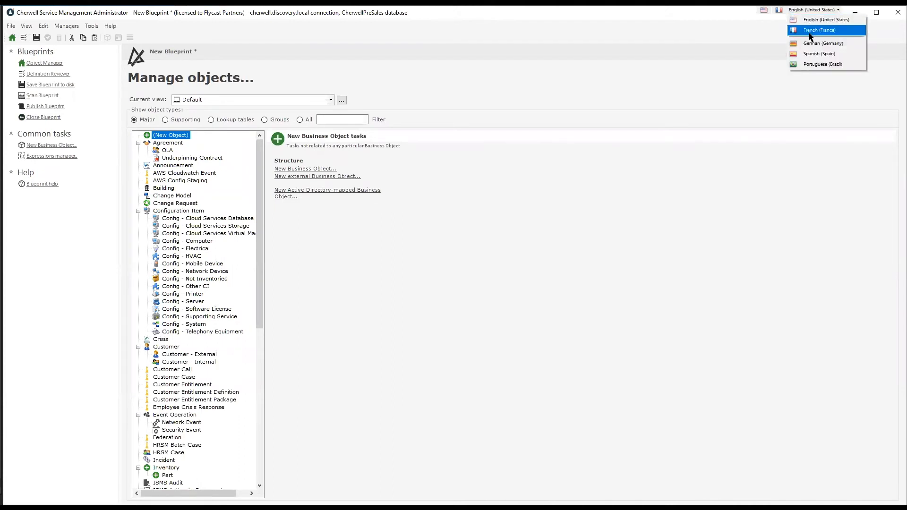
left_click(166, 120)
scroll(176, 243, "down", 10)
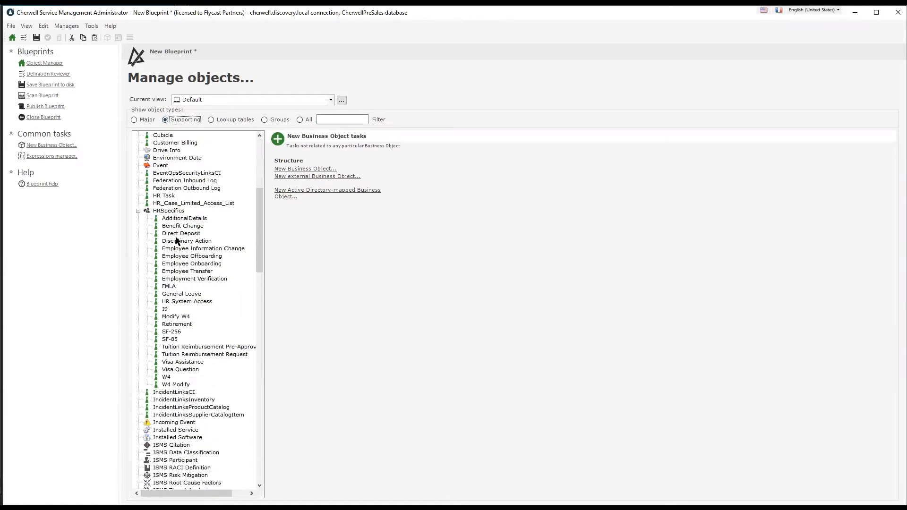
left_click(175, 264)
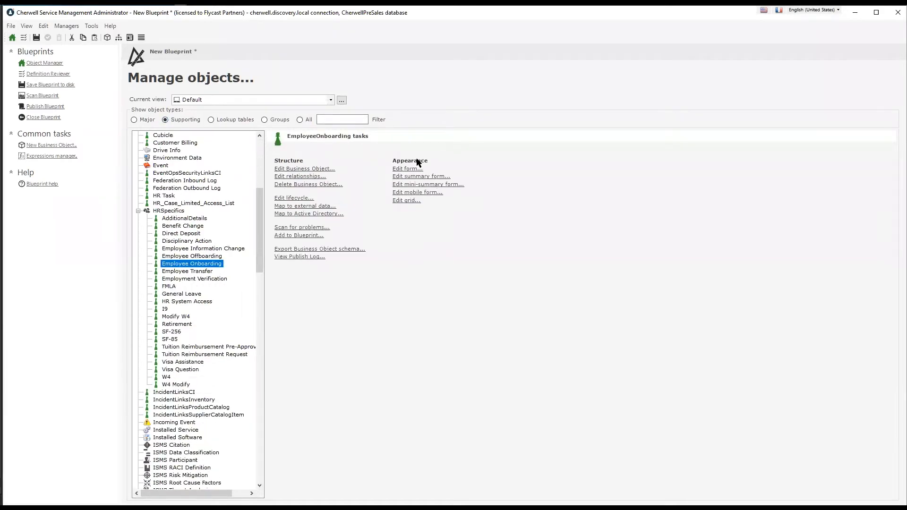
left_click(409, 169)
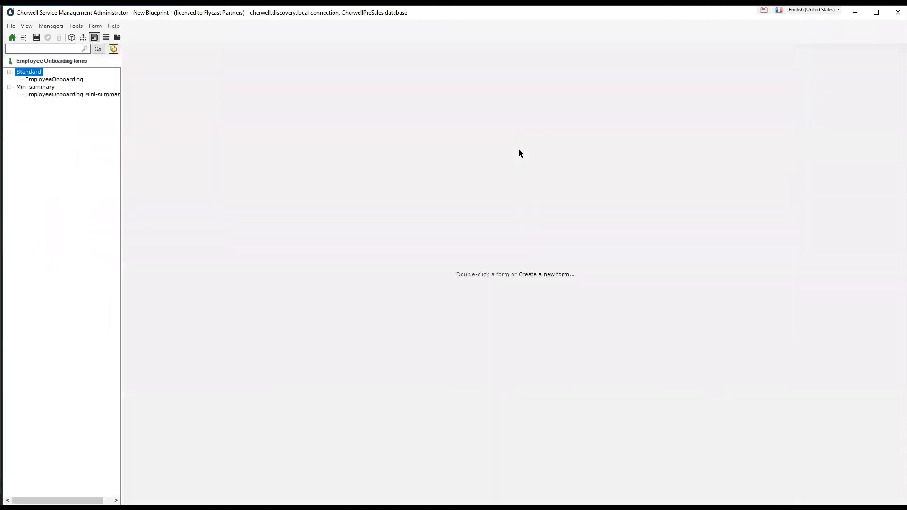
Open the EmployeeOnboarding form in Spanish (Spain) and select its Fecha de inicio and Estado de empleado controls
double_click(74, 80)
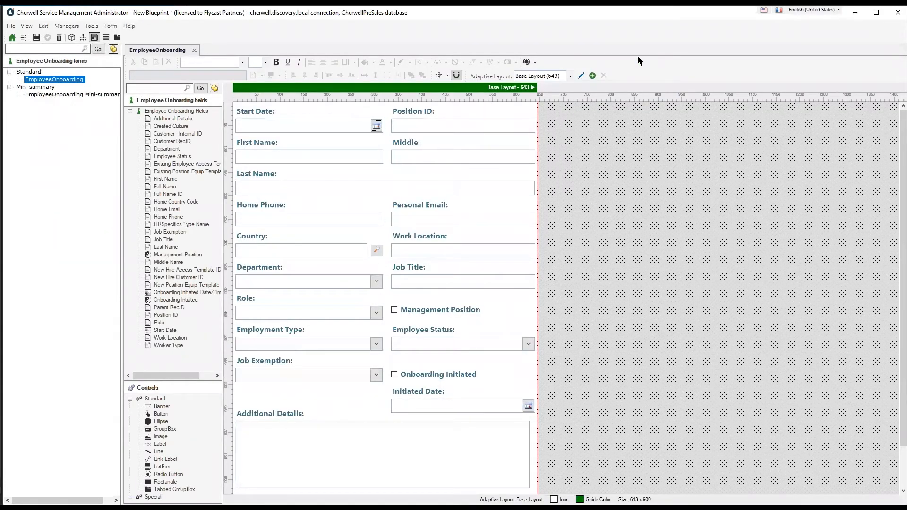
left_click(810, 11)
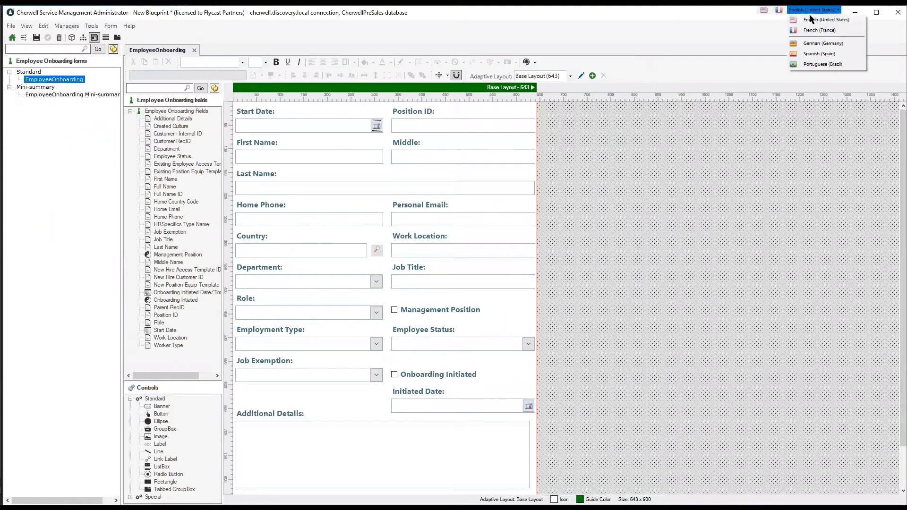
left_click(818, 55)
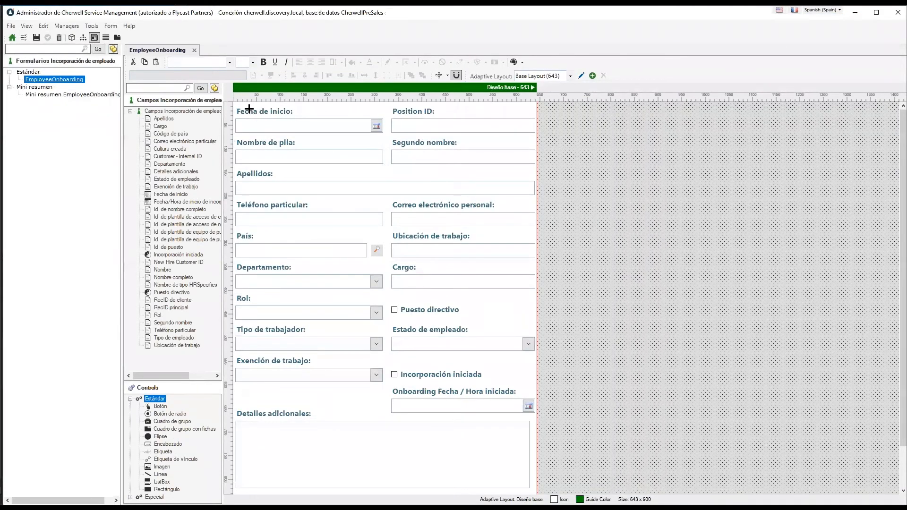
left_click(265, 116)
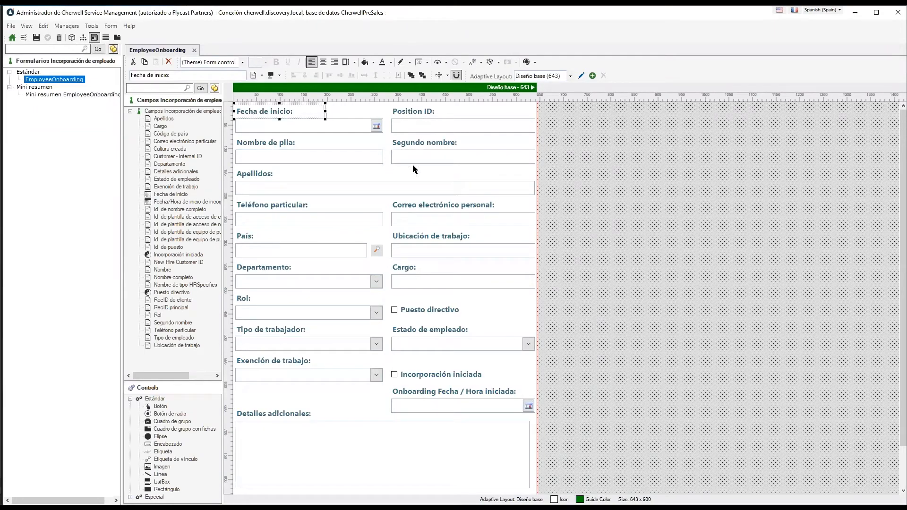
left_click(469, 346)
Inspect the Estado de empleado field's Validar desde la tabla settings, then cancel without changes
right_click(442, 351)
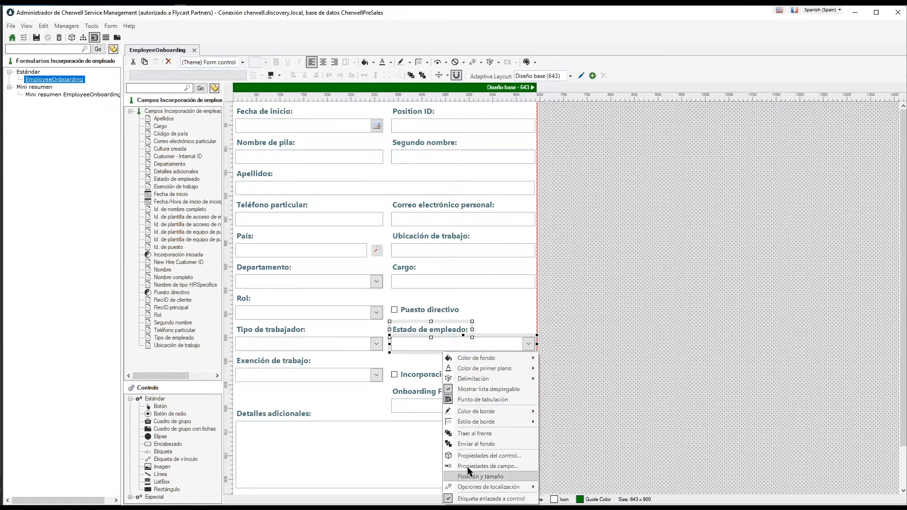
left_click(467, 465)
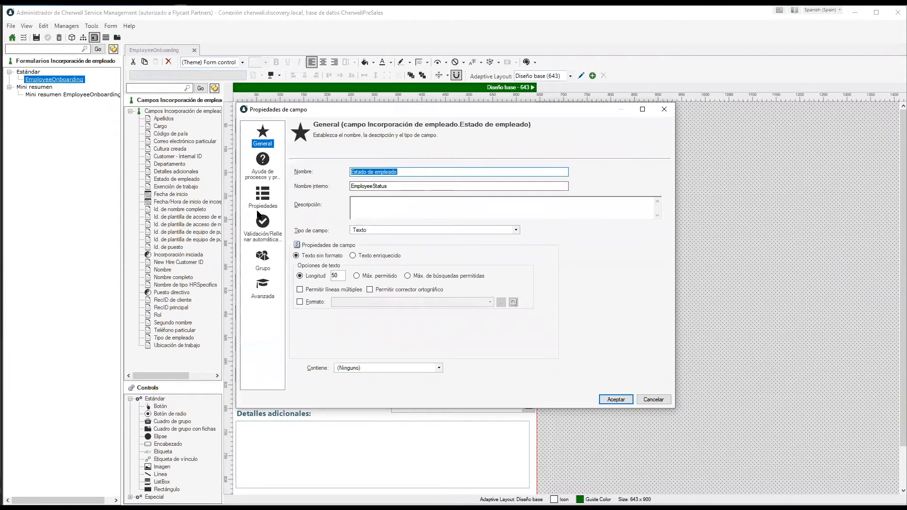
left_click(265, 228)
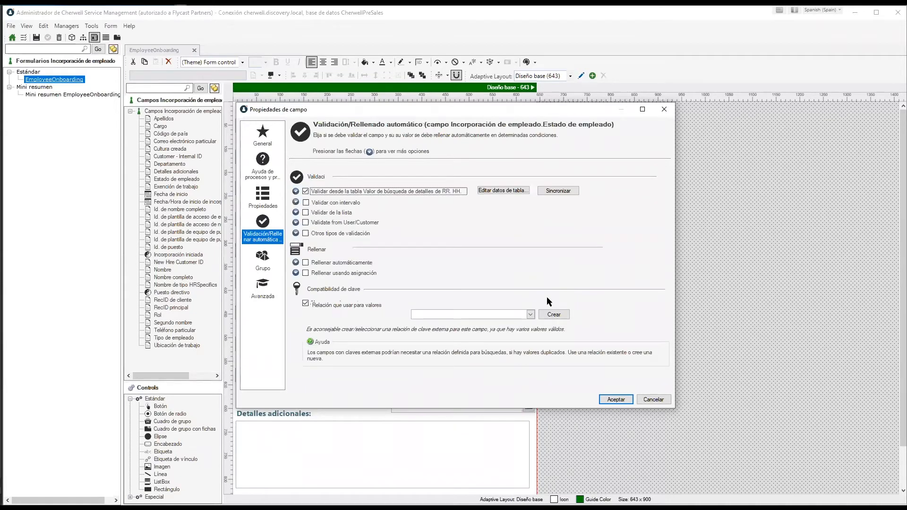
left_click(296, 190)
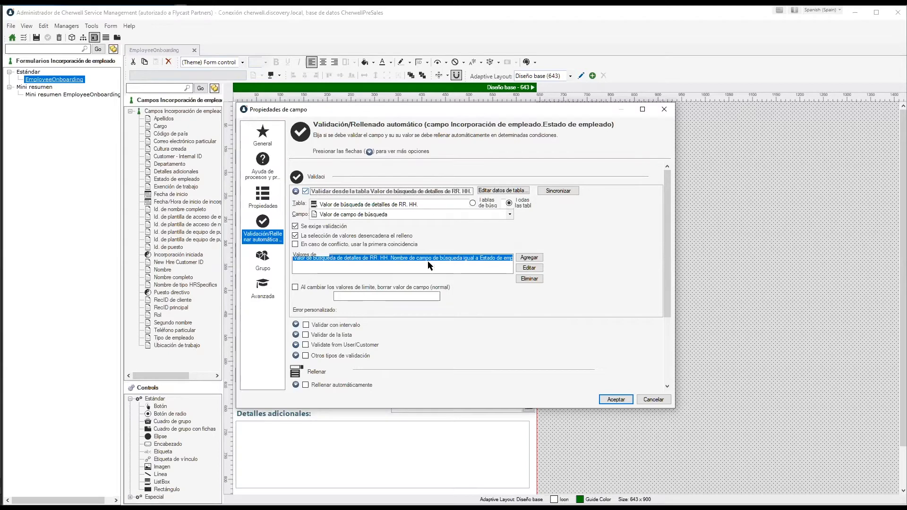
left_click(646, 400)
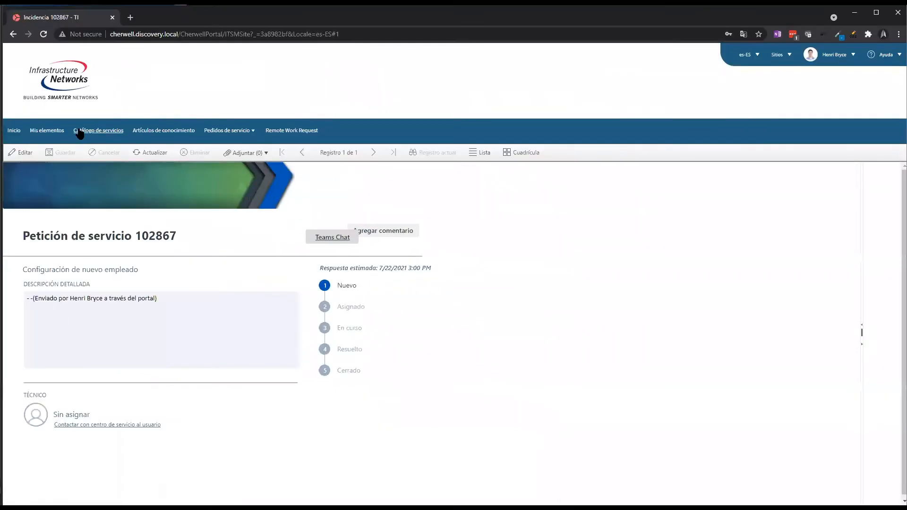
Show the portal home page in German (Germany), dismissing the translation prompt
left_click(15, 132)
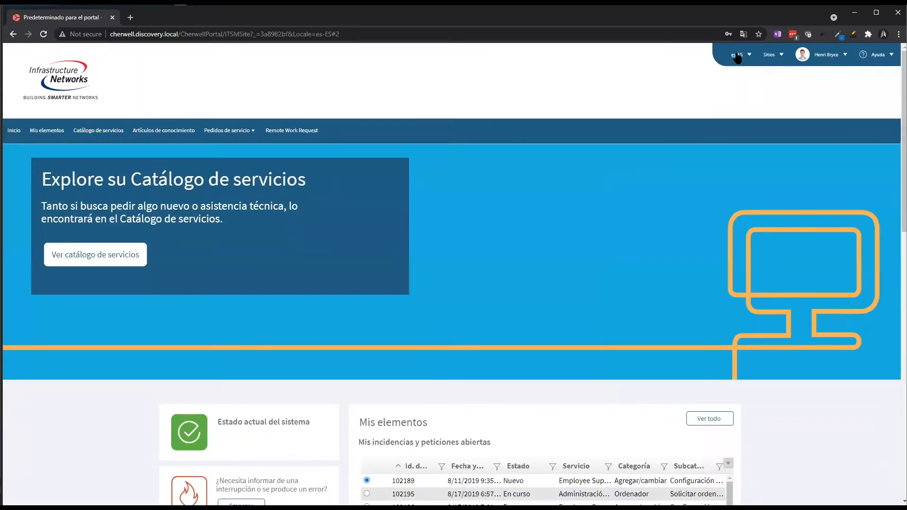
left_click(737, 56)
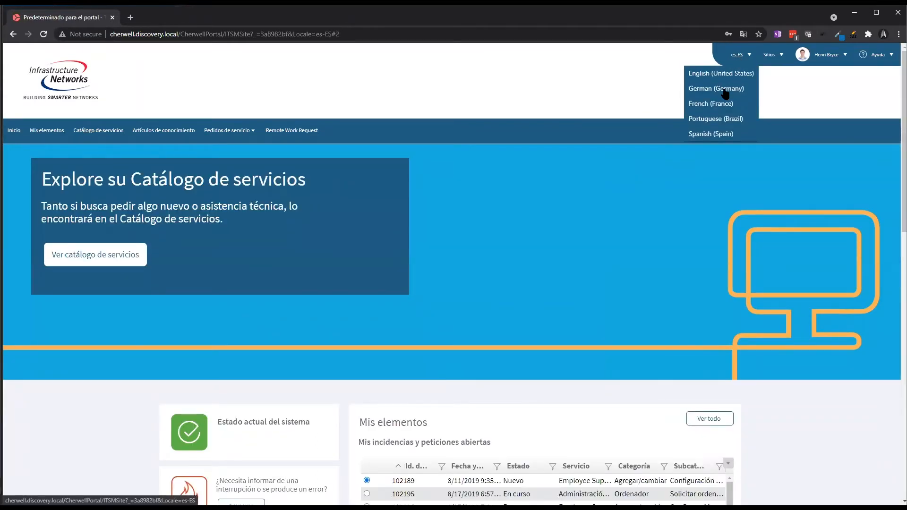
left_click(724, 90)
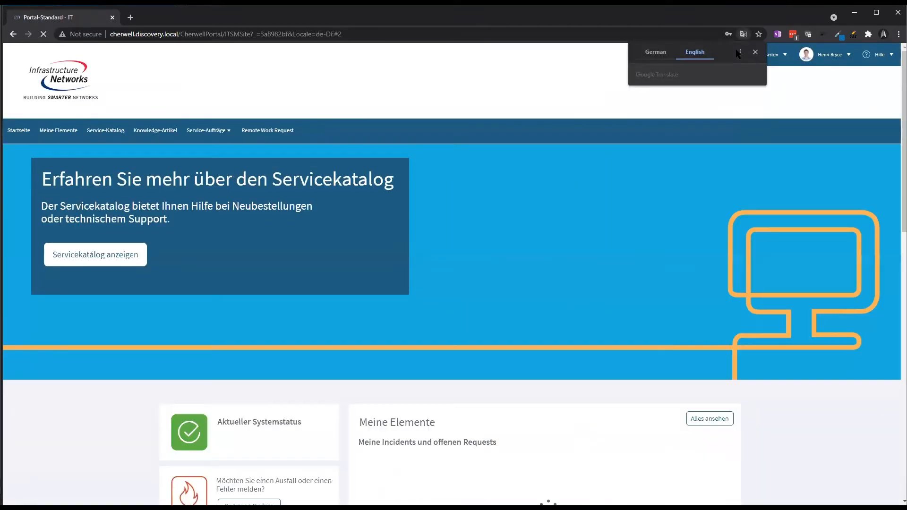
left_click(756, 53)
Switch the portal home page to French (France), scroll it, and return to the desktop client
left_click(740, 55)
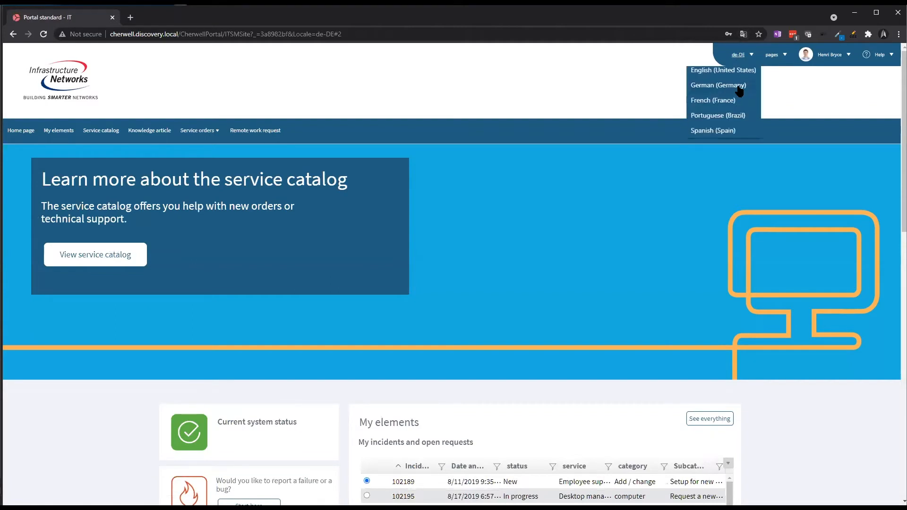
left_click(737, 101)
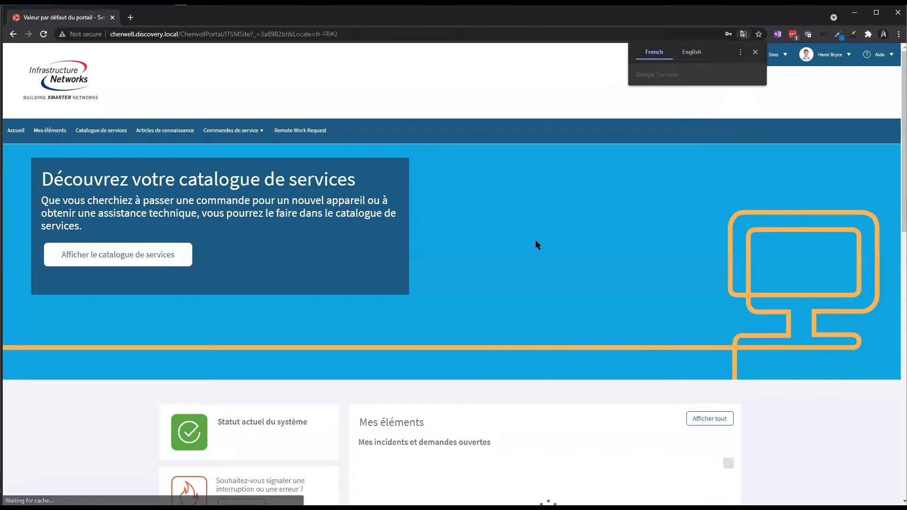
scroll(400, 274, "down", 3)
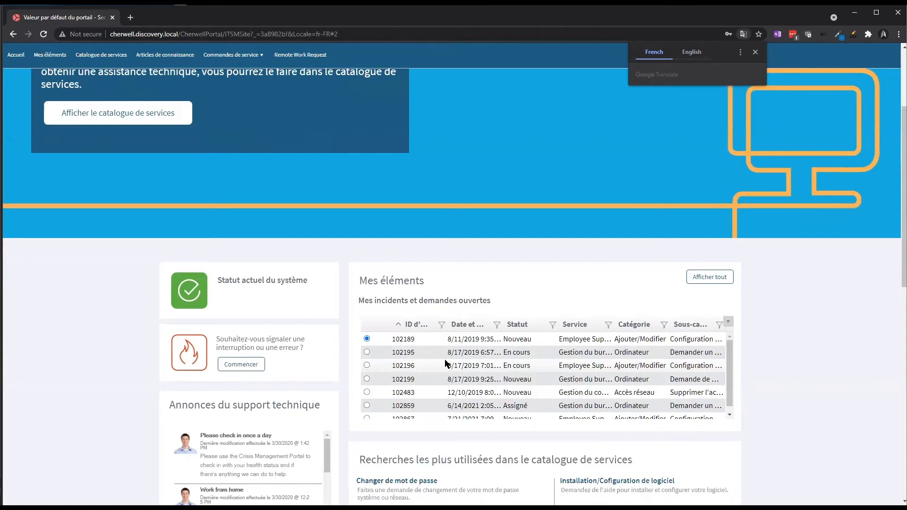
key("alt+Tab")
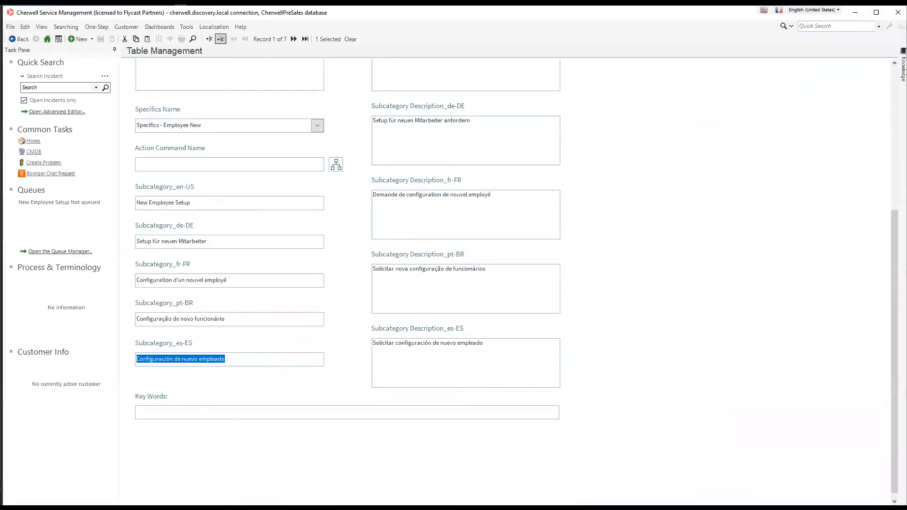
Select Incidencia in Object Manager and open its Incident grid editor
key("alt+Tab")
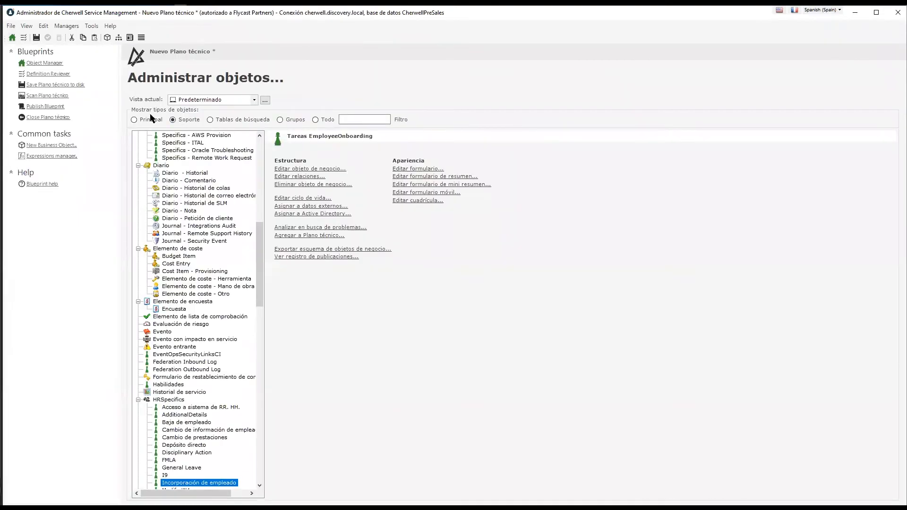
left_click(149, 118)
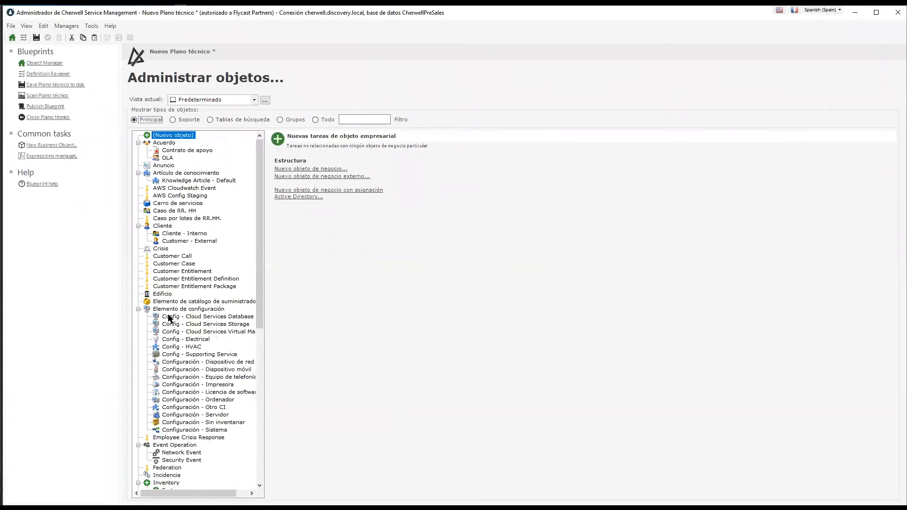
scroll(173, 317, "down", 6)
left_click(194, 339)
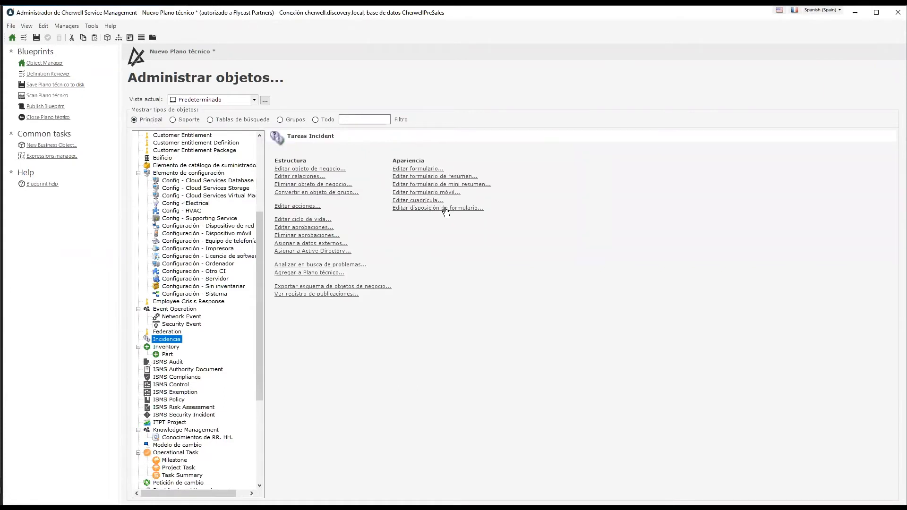
left_click(412, 169)
left_click(107, 38)
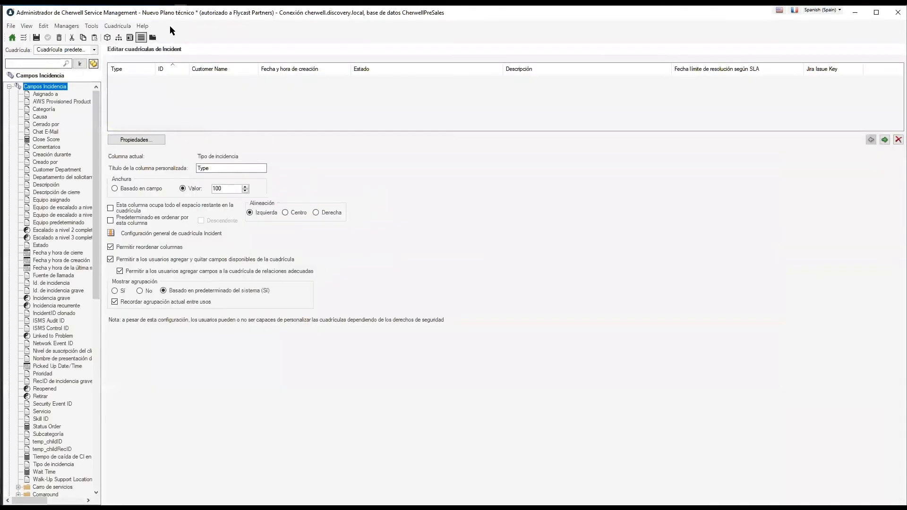
Inspect the Fecha y hora de creación column, then move through the Incident forms to the Incidencia field list
left_click(268, 68)
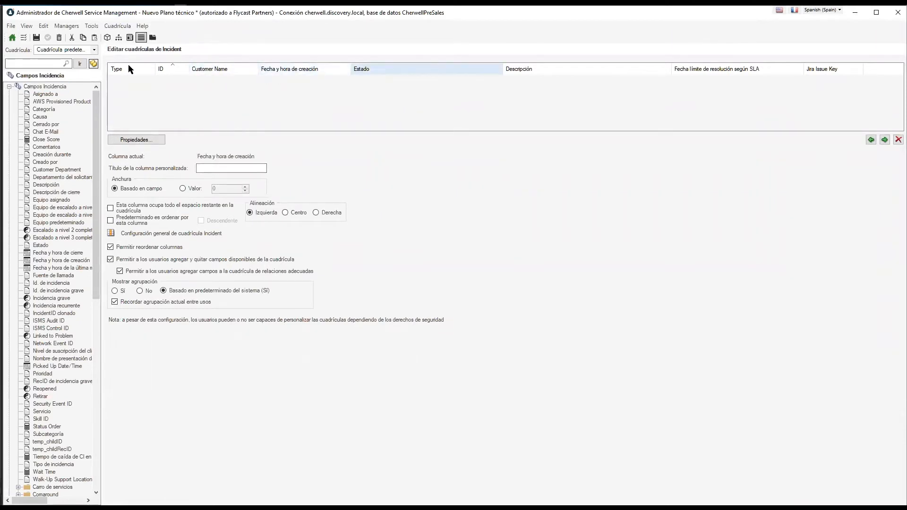
left_click(129, 38)
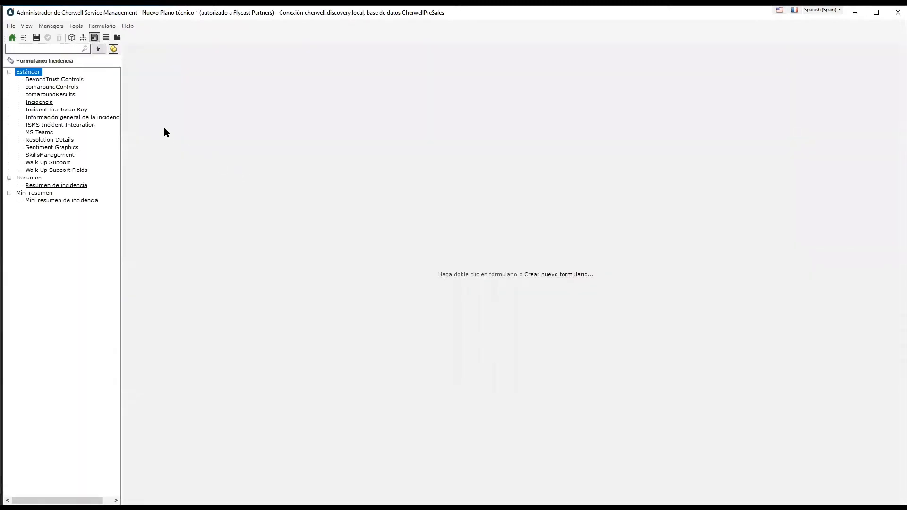
left_click(72, 40)
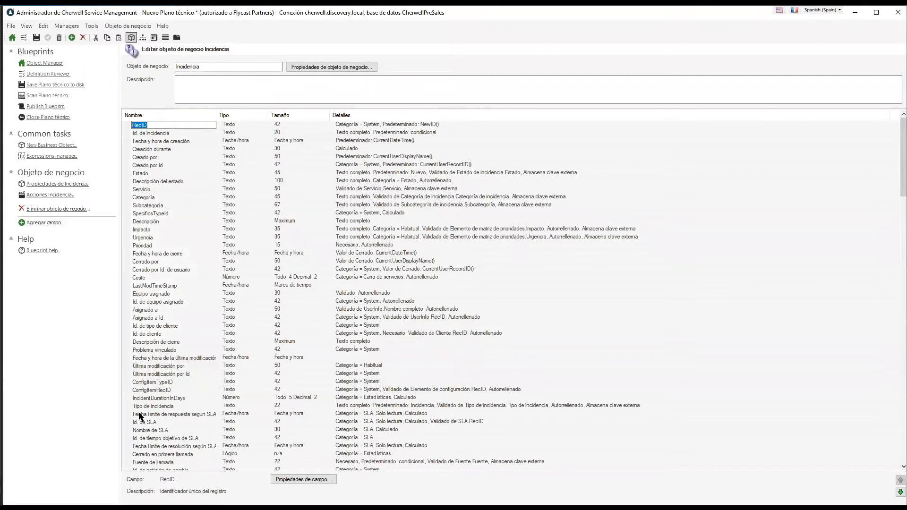
View the Impacto field's description, then return to the client's Table Management record
left_click(140, 230)
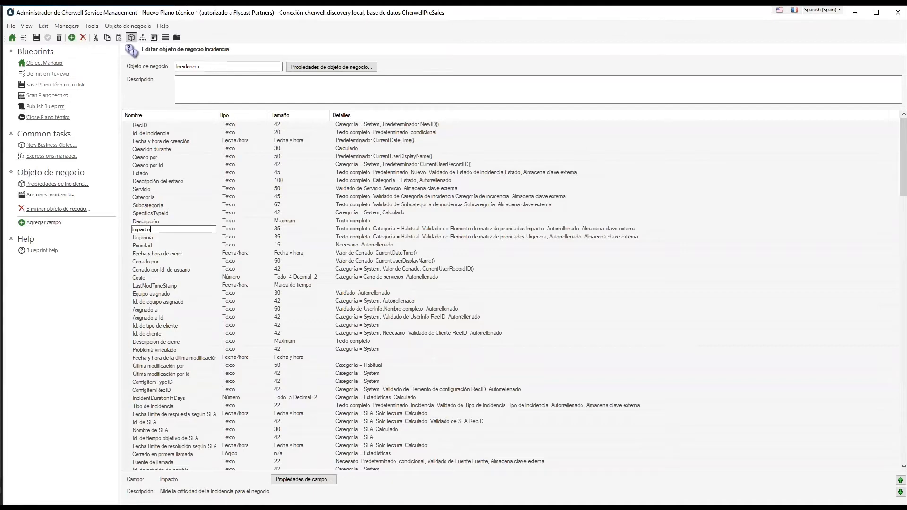
key("alt+Tab")
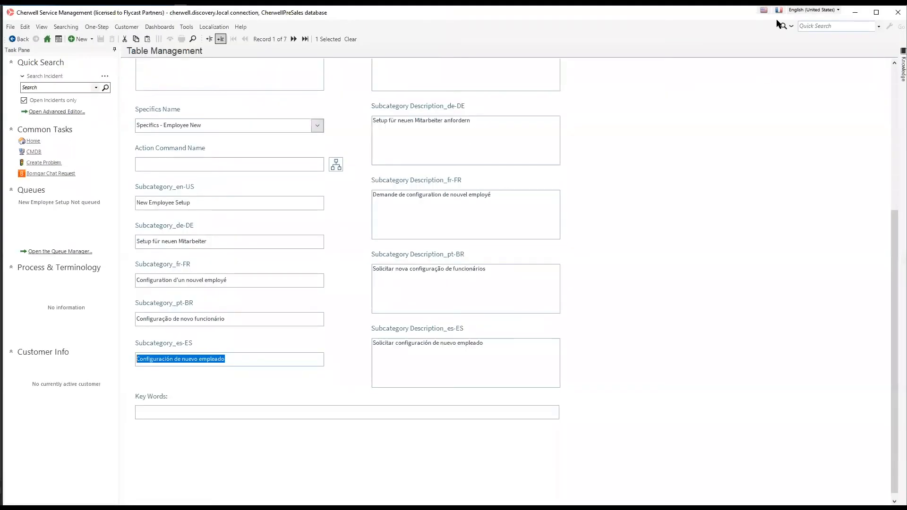
Choose Spanish (Spain) from the client's top-right language list
left_click(800, 10)
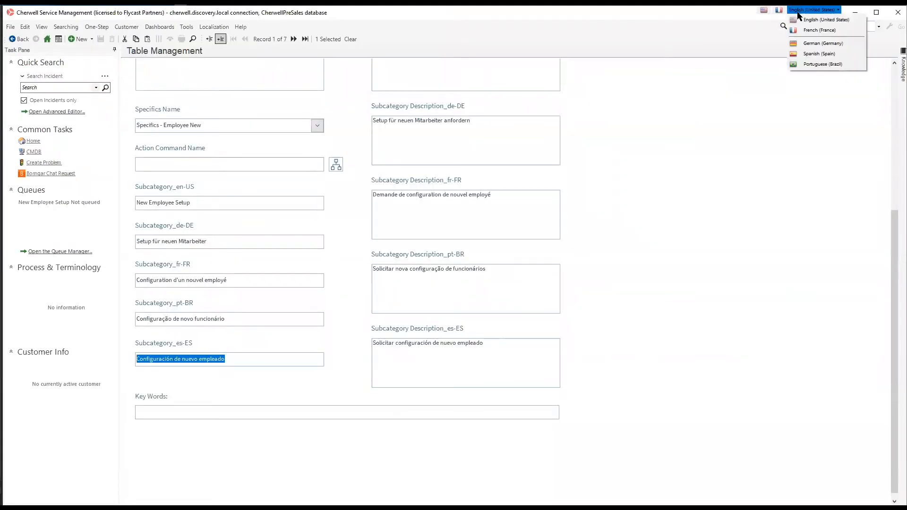
left_click(805, 55)
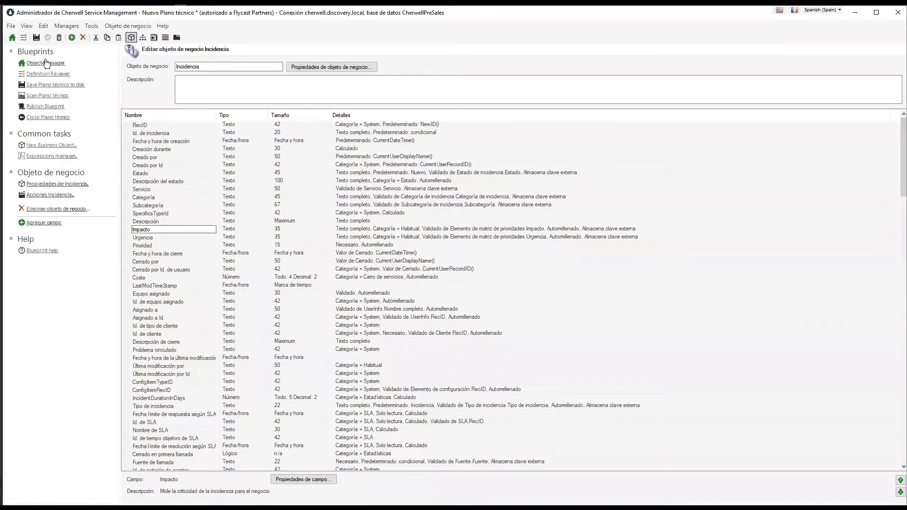
Close the Plano técnico blueprint, answering No to saving, and switch the language to English (United States)
left_click(46, 63)
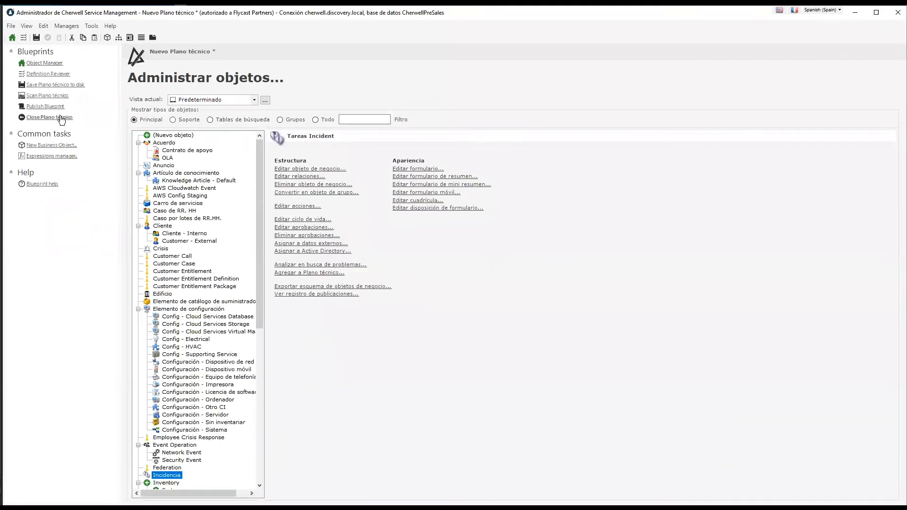
left_click(61, 118)
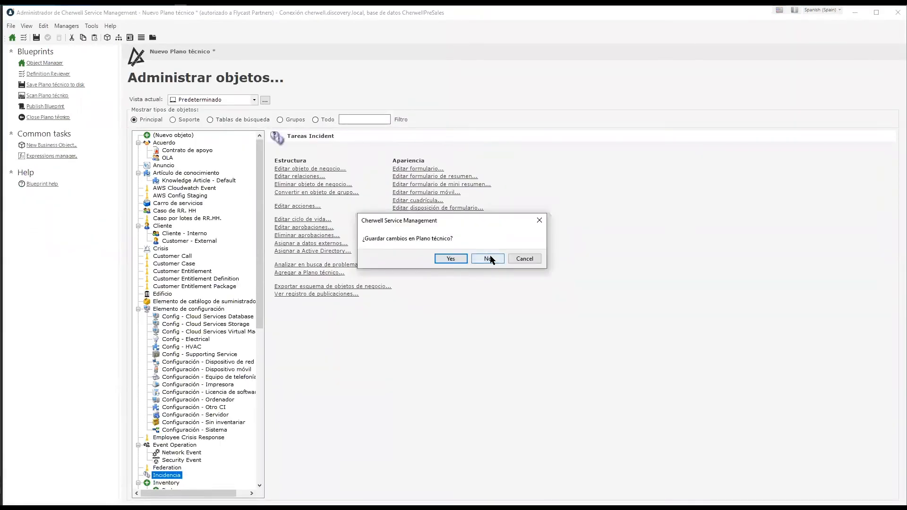
left_click(488, 259)
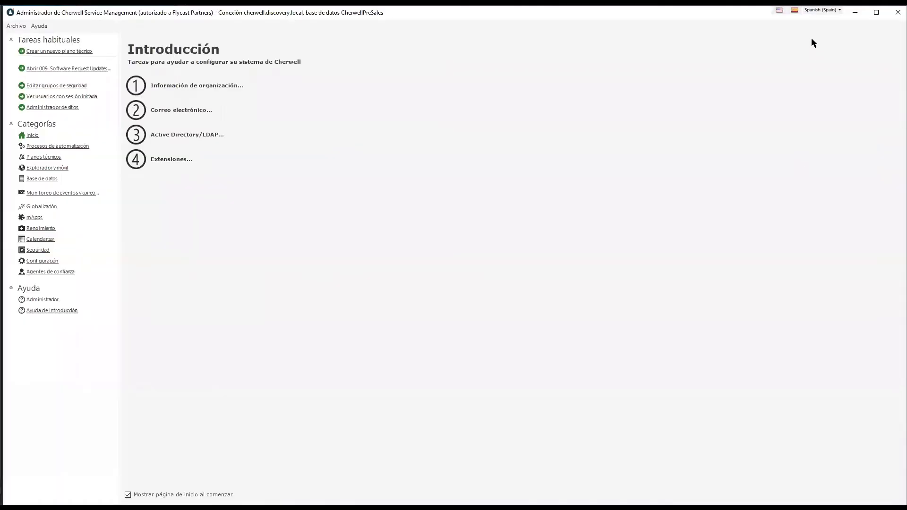
left_click(814, 11)
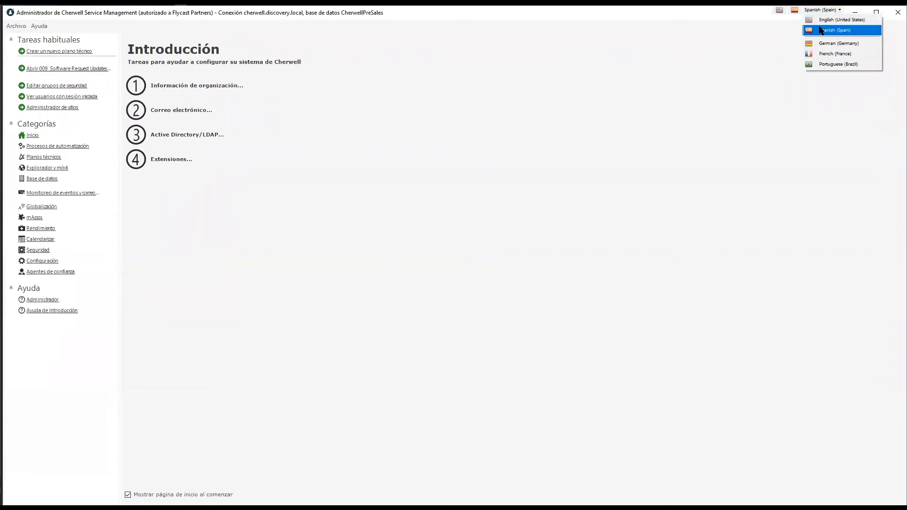
left_click(819, 20)
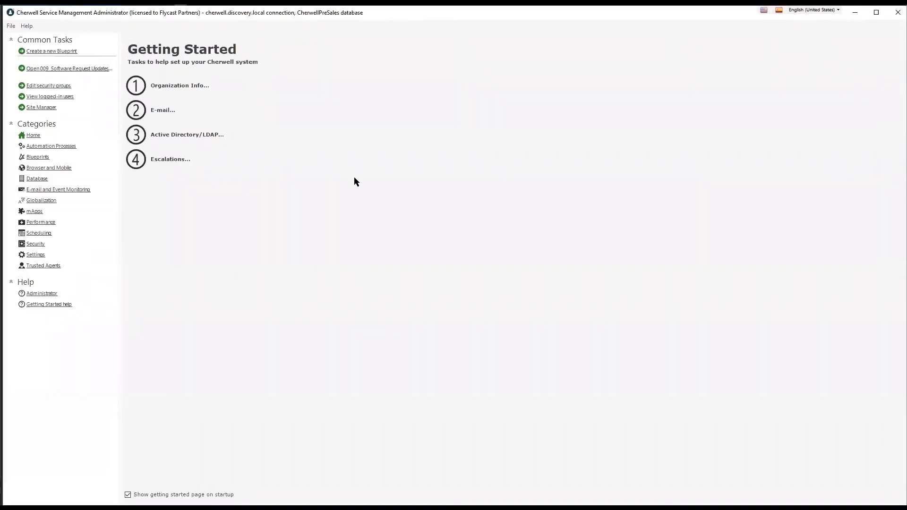
Open Globalization Settings and show the Manage Cultures list of configured cultures
left_click(26, 201)
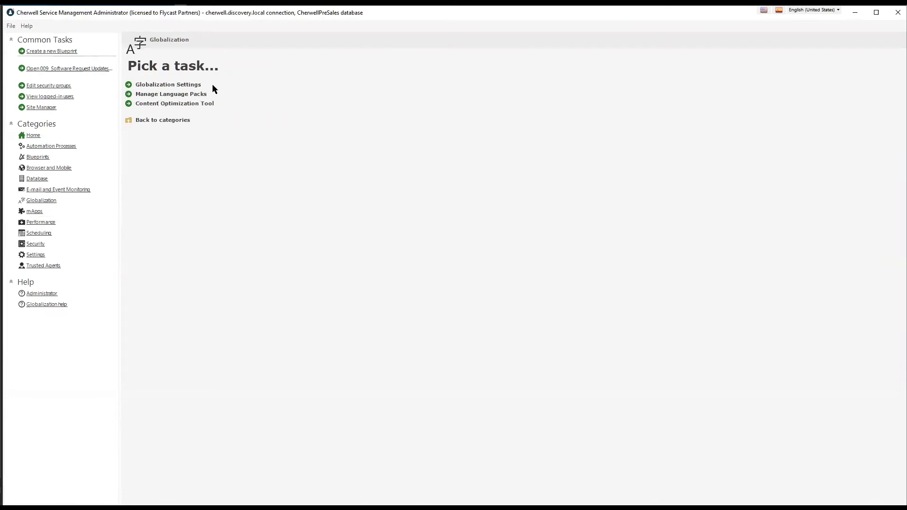
left_click(186, 85)
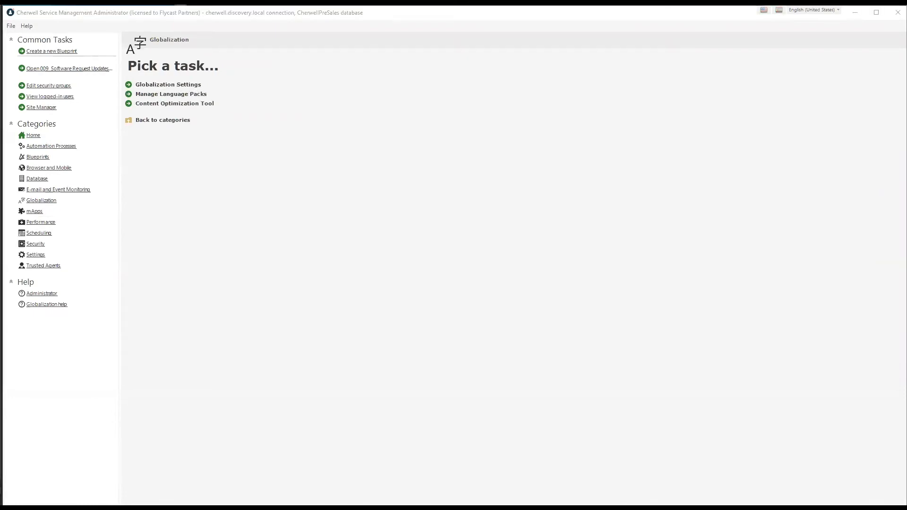
left_click(410, 181)
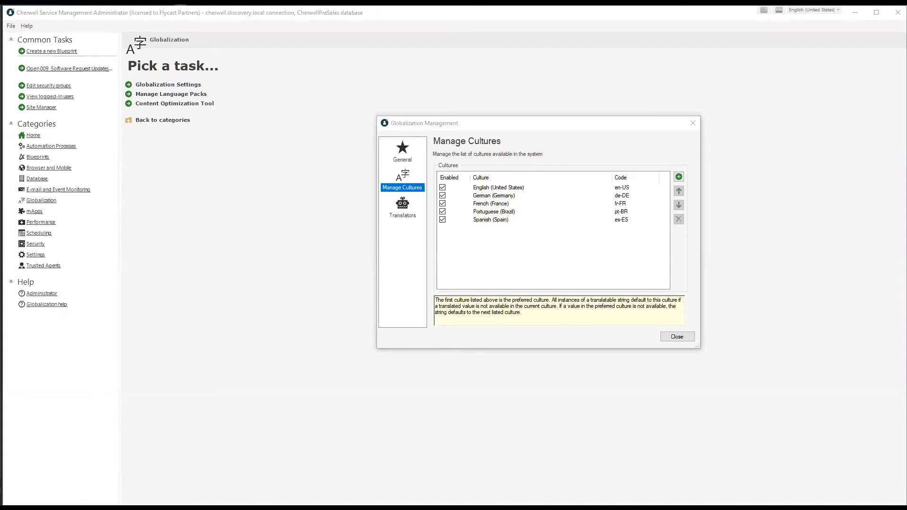
Open the Add Culture dialog and browse through the available cultures list
left_click(283, 219)
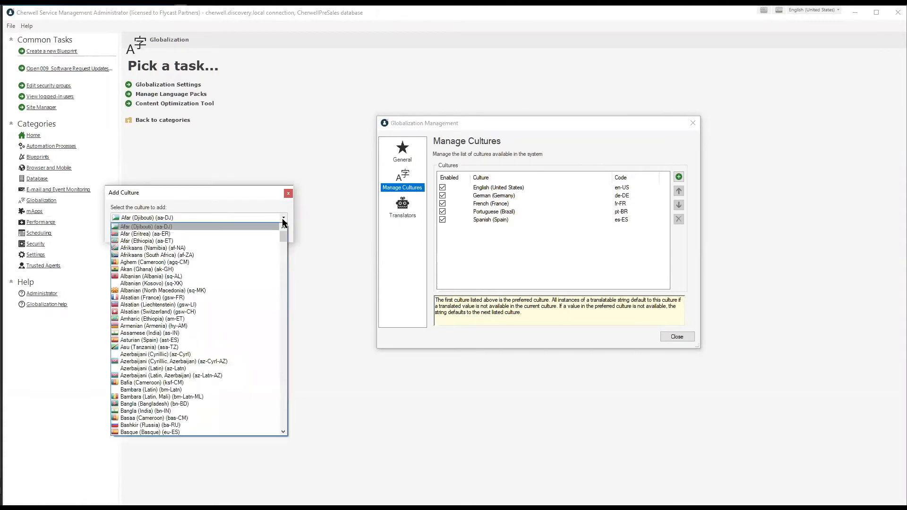
left_click_drag(285, 239, 282, 276)
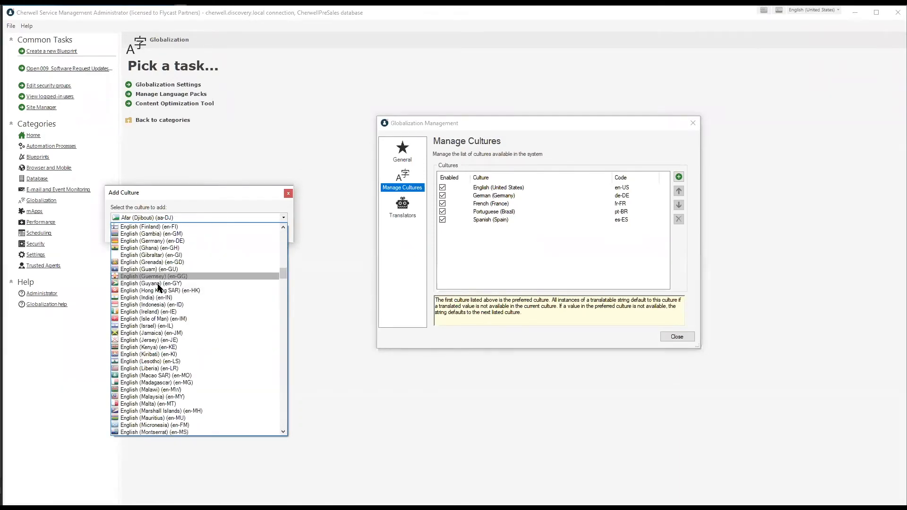
scroll(159, 287, "down", 15)
scroll(159, 297, "down", 20)
left_click_drag(284, 317, 279, 405)
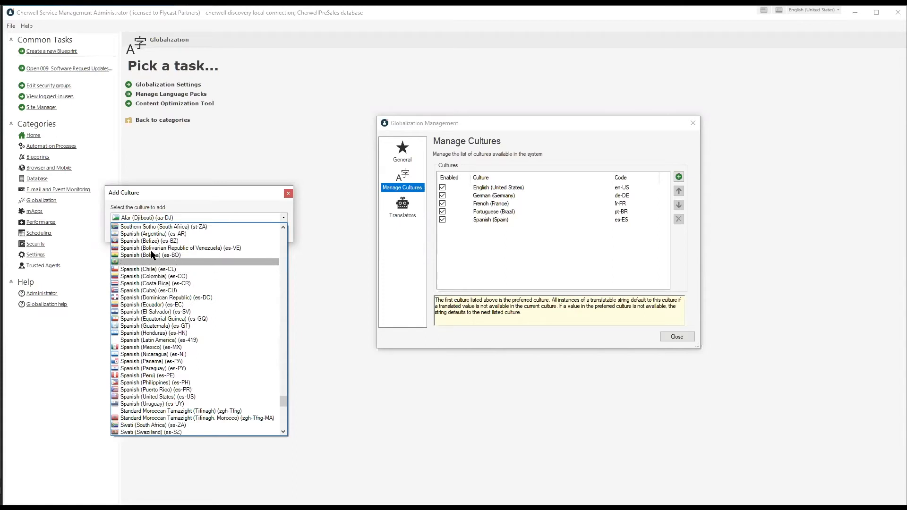
scroll(151, 250, "up", 1)
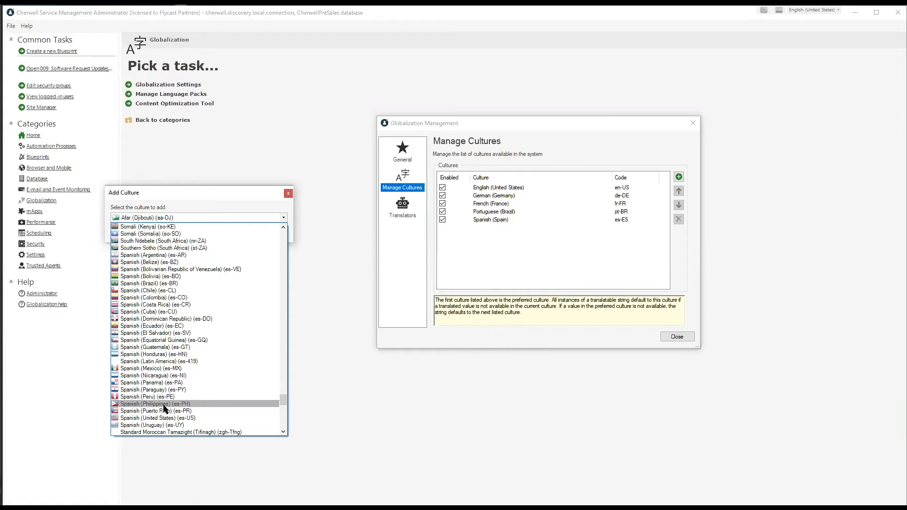
scroll(163, 404, "down", 1)
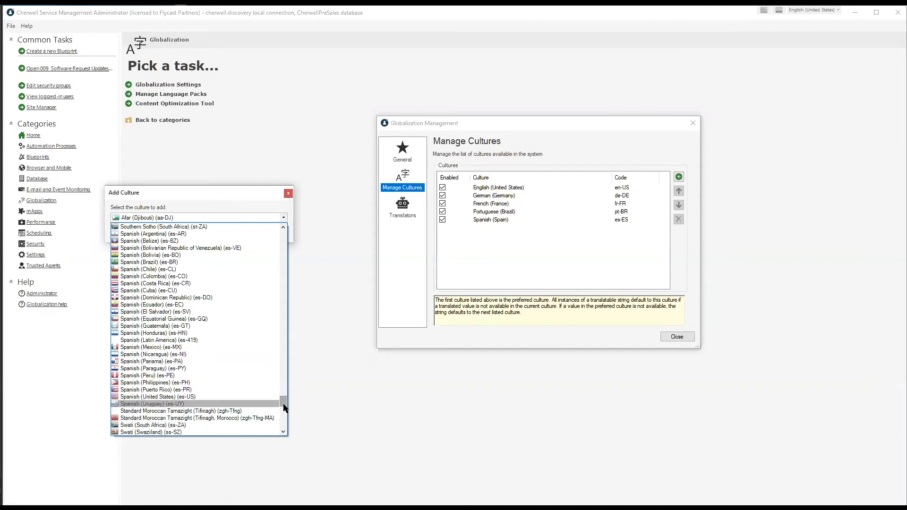
left_click_drag(284, 409, 282, 431)
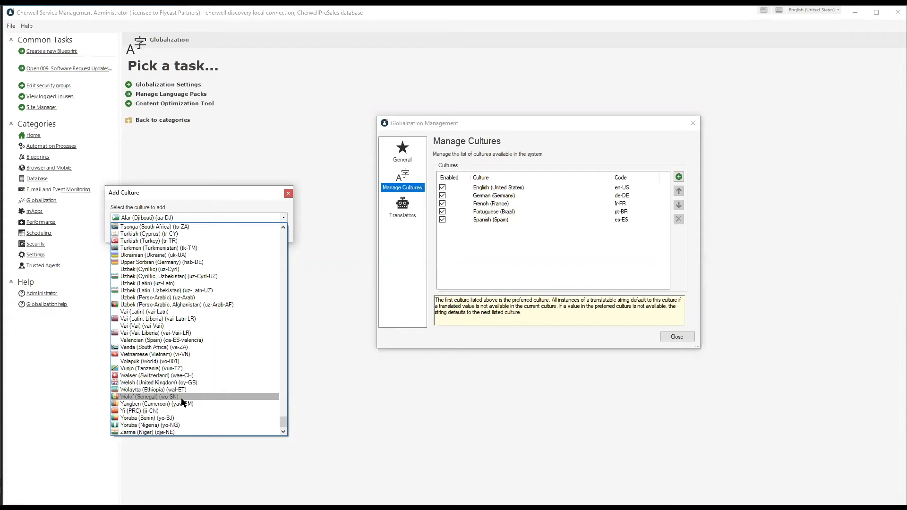
scroll(183, 402, "up", 1)
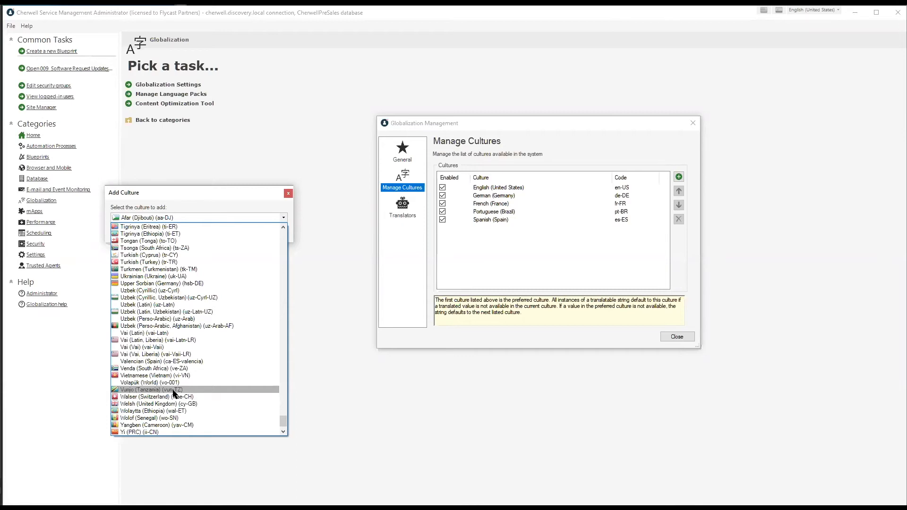
scroll(173, 393, "up", 9)
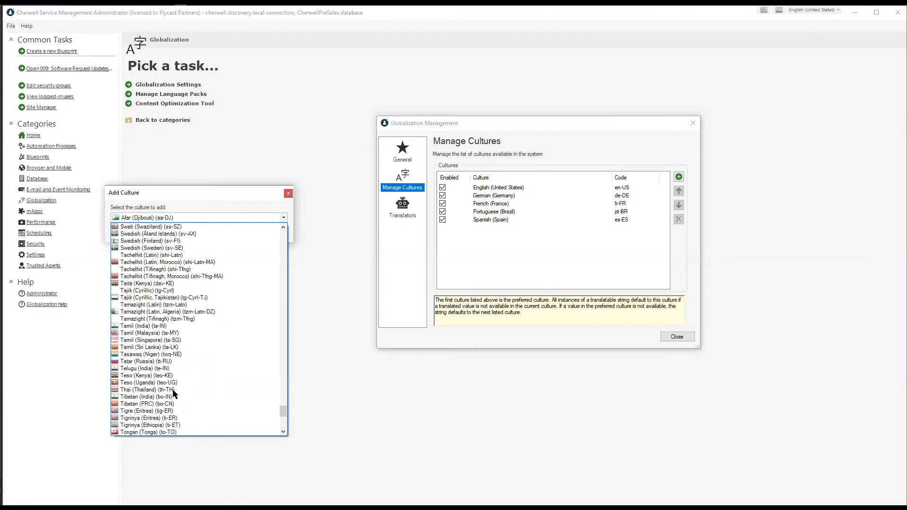
scroll(173, 307, "up", 4)
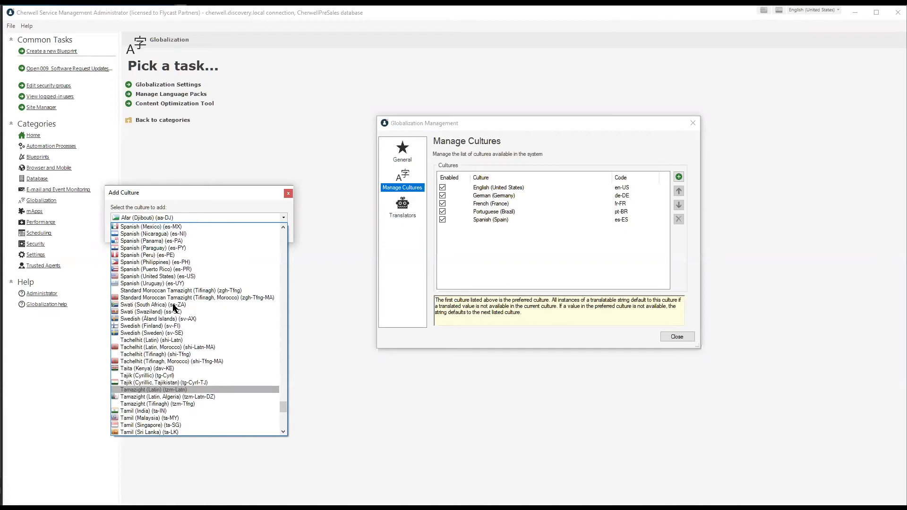
scroll(173, 308, "up", 5)
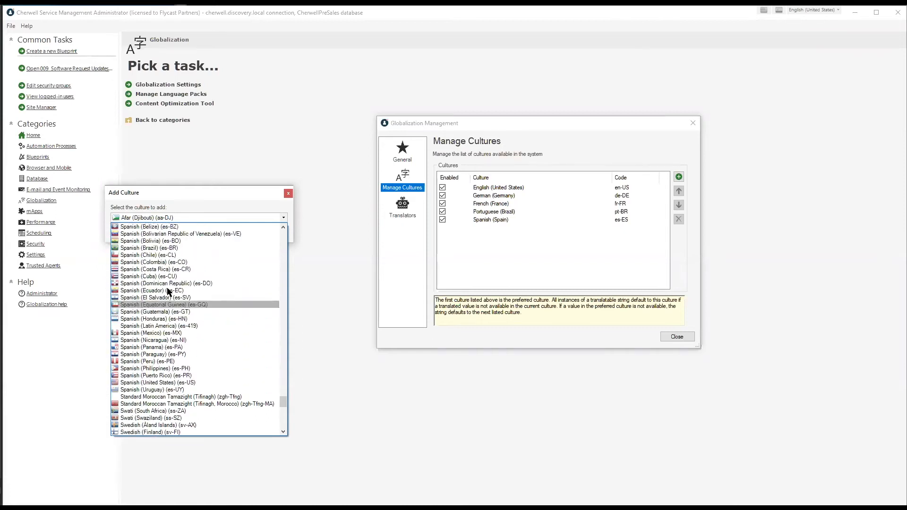
scroll(180, 305, "up", 6)
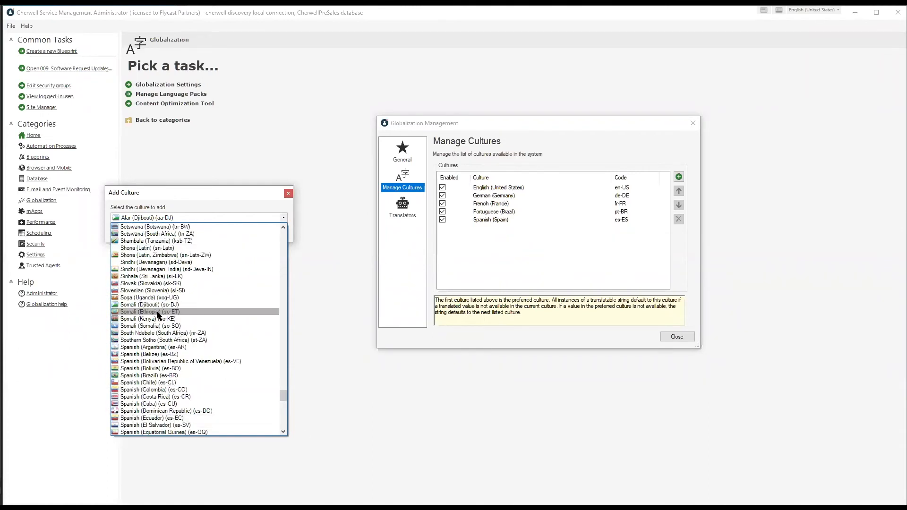
scroll(158, 315, "up", 5)
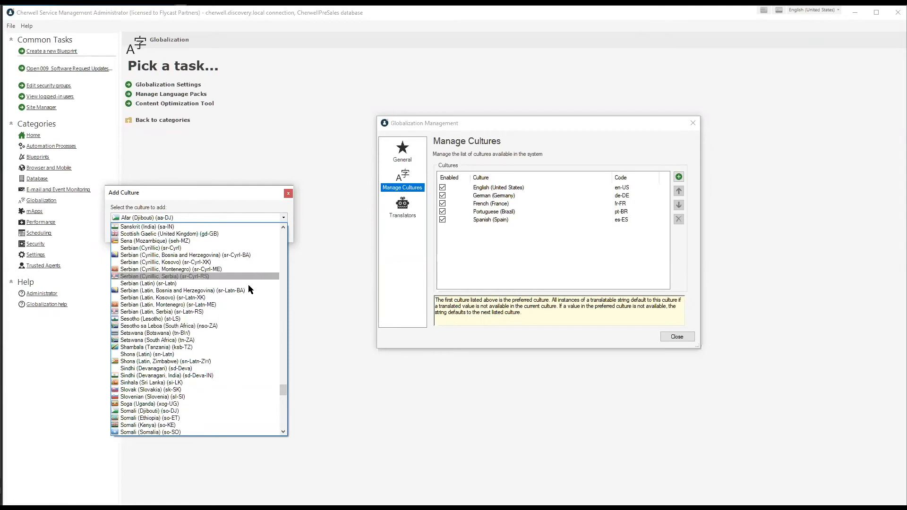
Scroll back up the culture list and close it, leaving Afar (Djibouti) selected
scroll(239, 290, "up", 1)
scroll(240, 290, "up", 4)
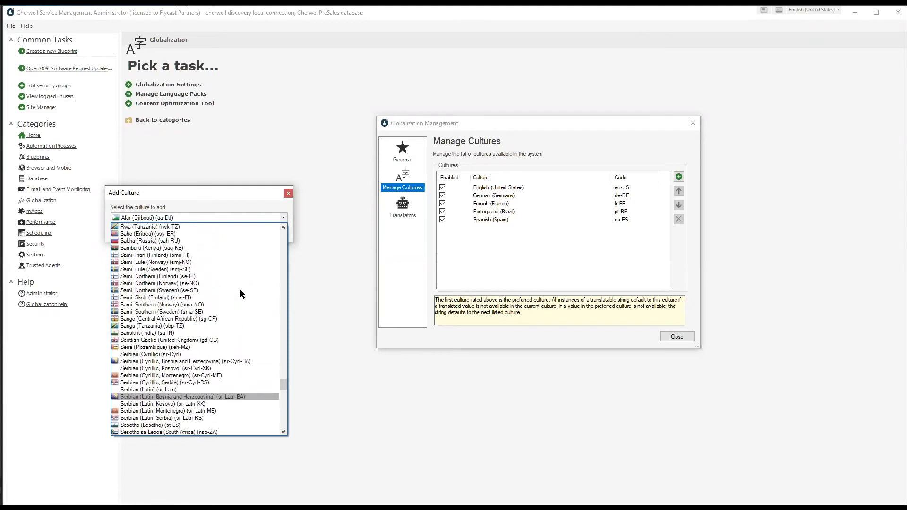
scroll(239, 290, "up", 15)
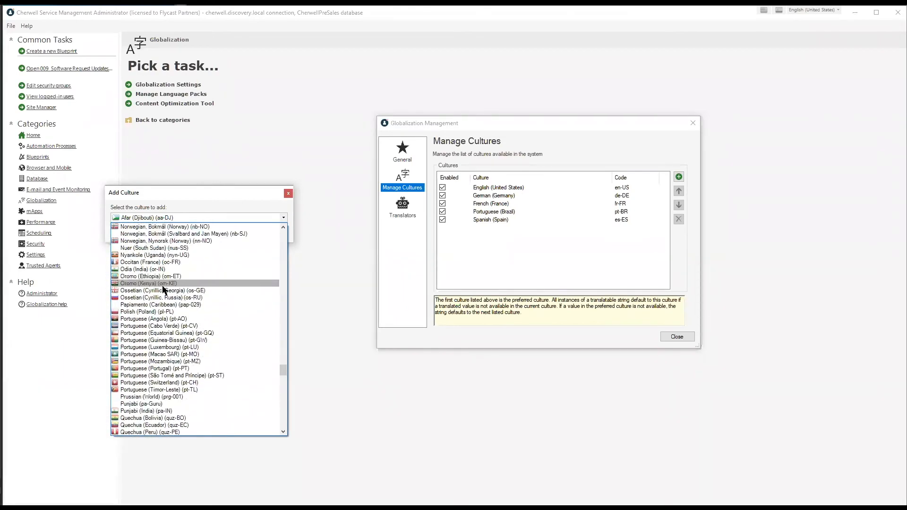
scroll(156, 327, "up", 8)
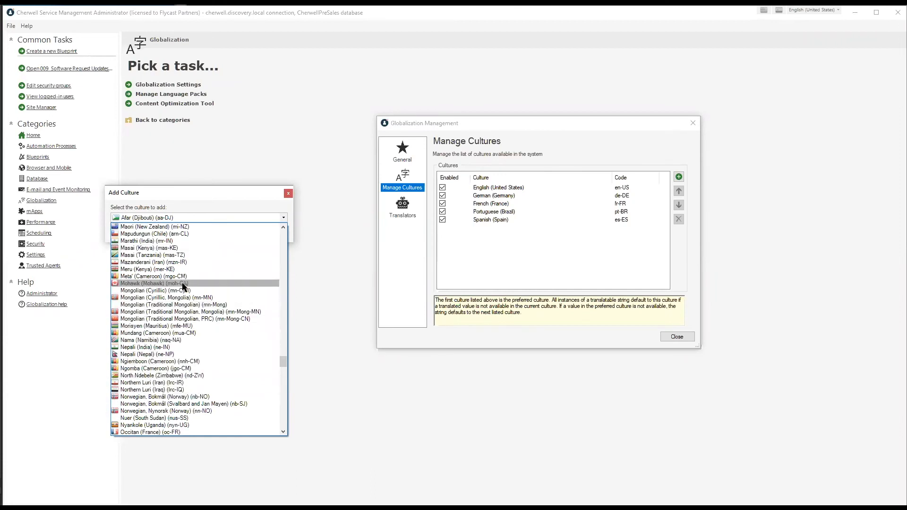
left_click(207, 201)
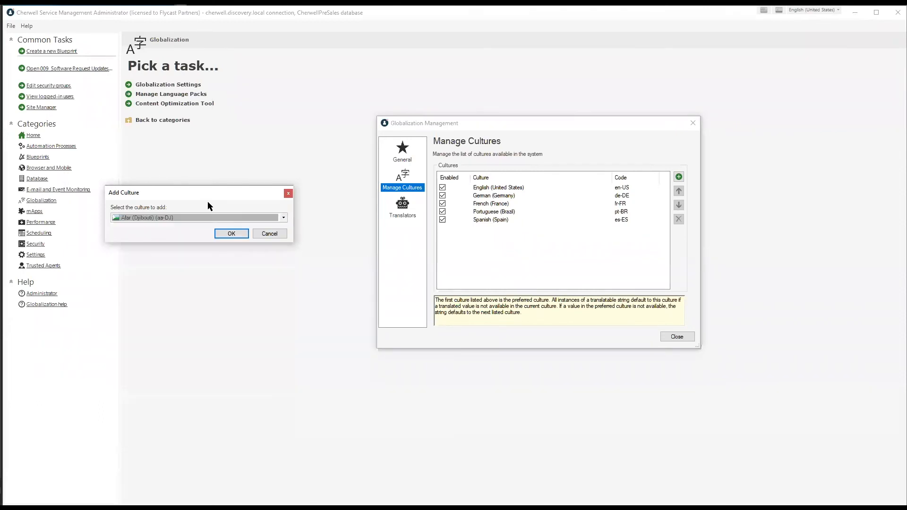
Cancel the new culture, close Globalization Management, and open Manage Language Packs
left_click(270, 234)
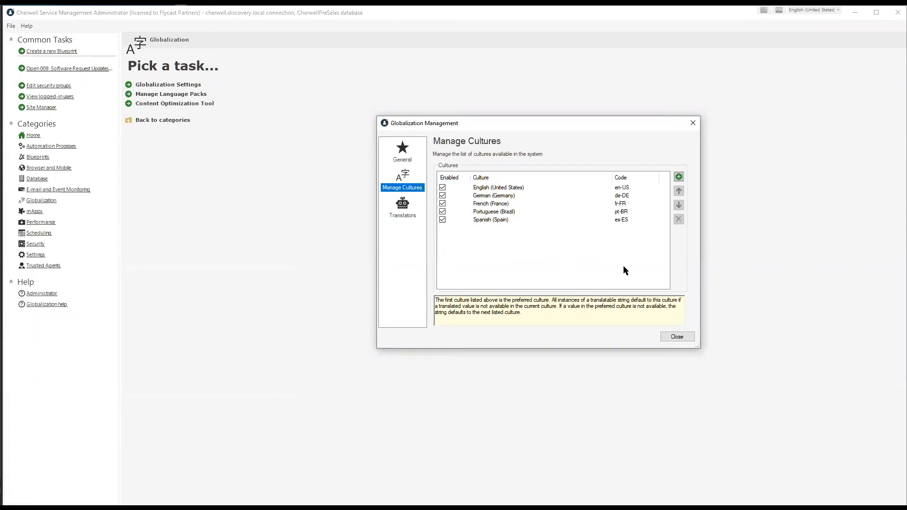
left_click(677, 336)
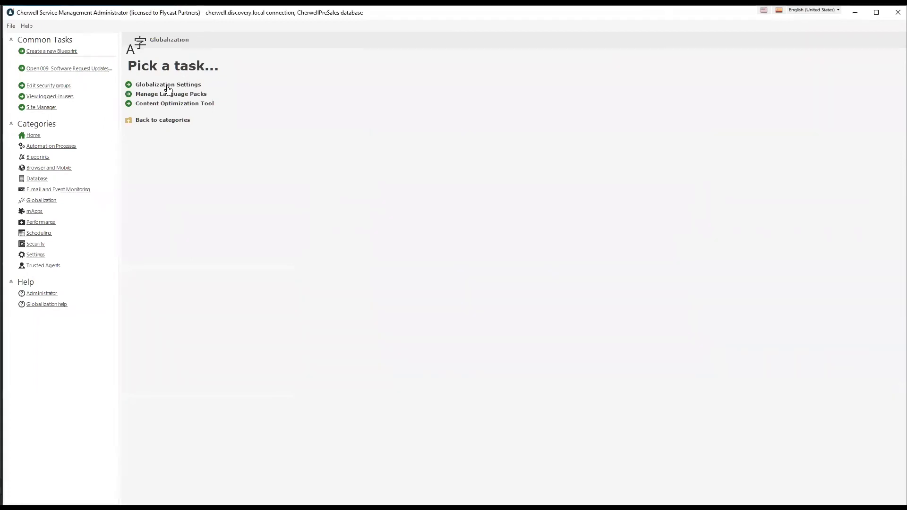
left_click(163, 94)
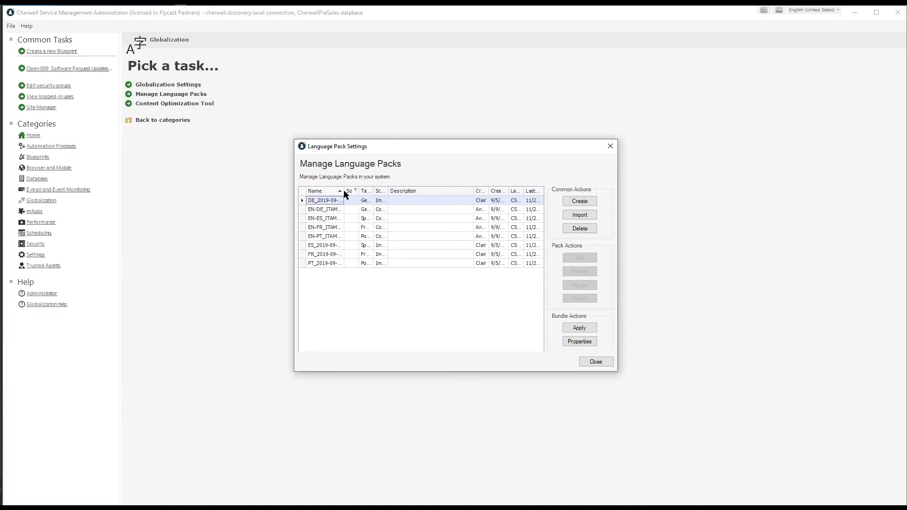
Widen the Name and Source columns and expand the ES_2019-09-04 bundle to show its Language Pack
left_click_drag(341, 191, 373, 194)
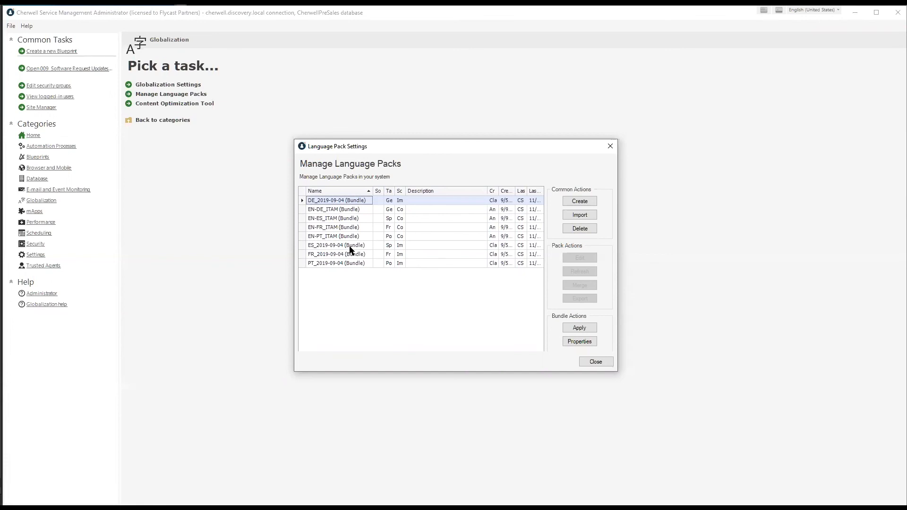
double_click(350, 246)
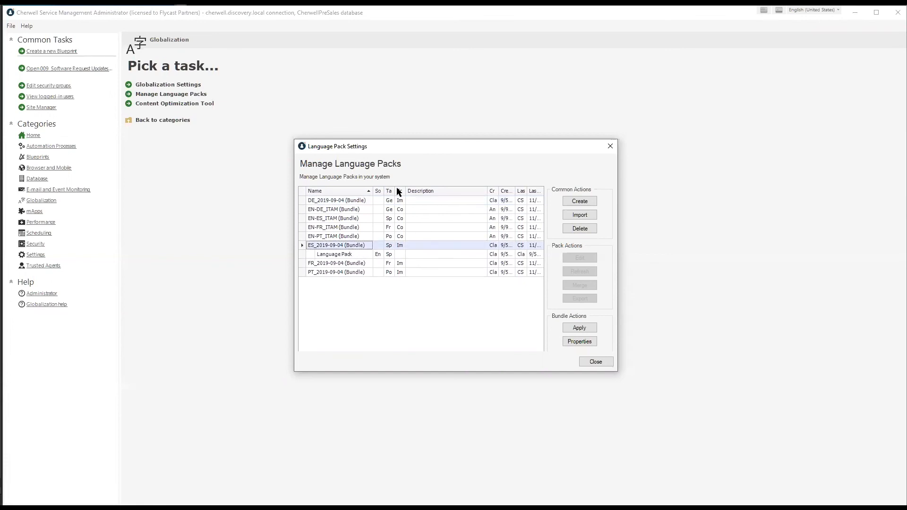
left_click_drag(395, 192, 400, 192)
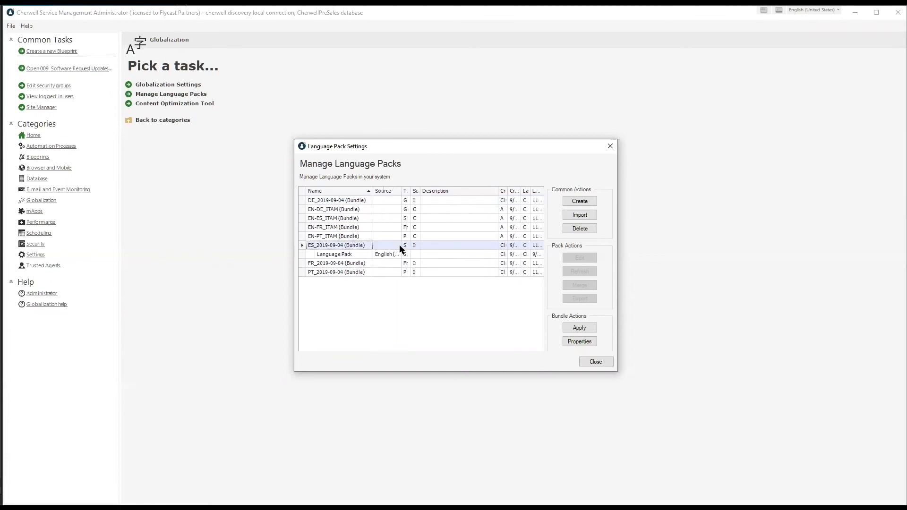
Close Language Pack Settings and set the client display language to English (United States)
left_click(586, 362)
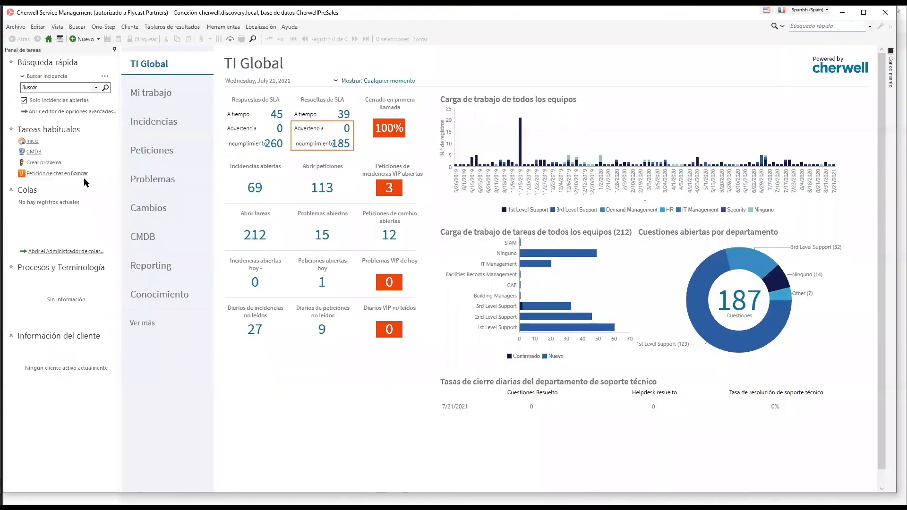
left_click(809, 10)
left_click(821, 21)
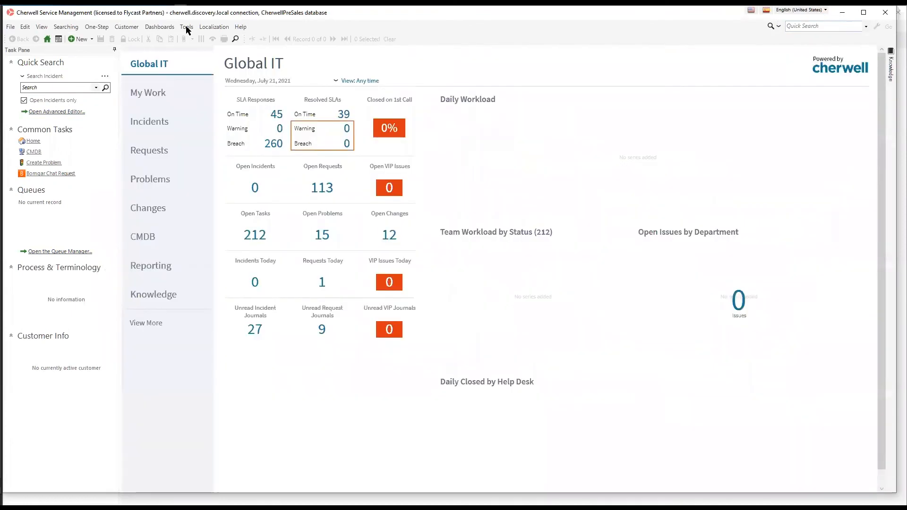
left_click(186, 27)
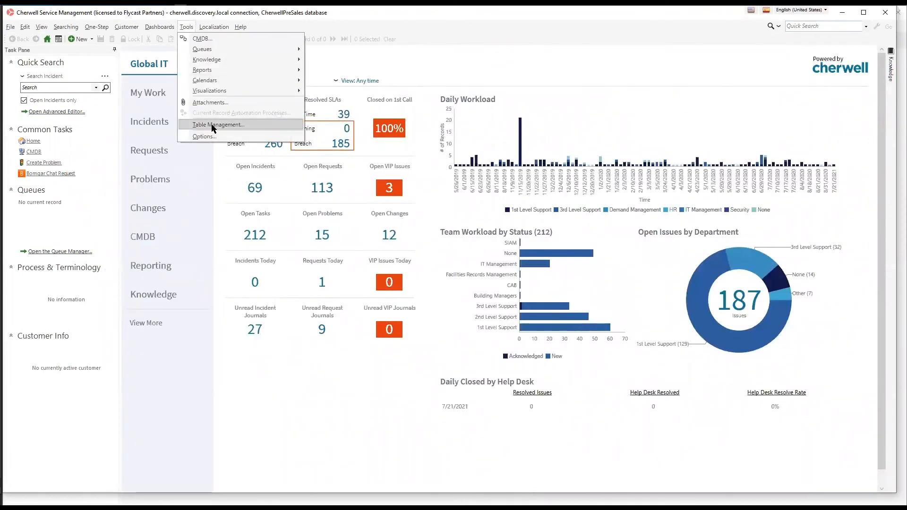
Open Table Management and browse the table Type list, keeping Incident SubCategory selected
left_click(211, 125)
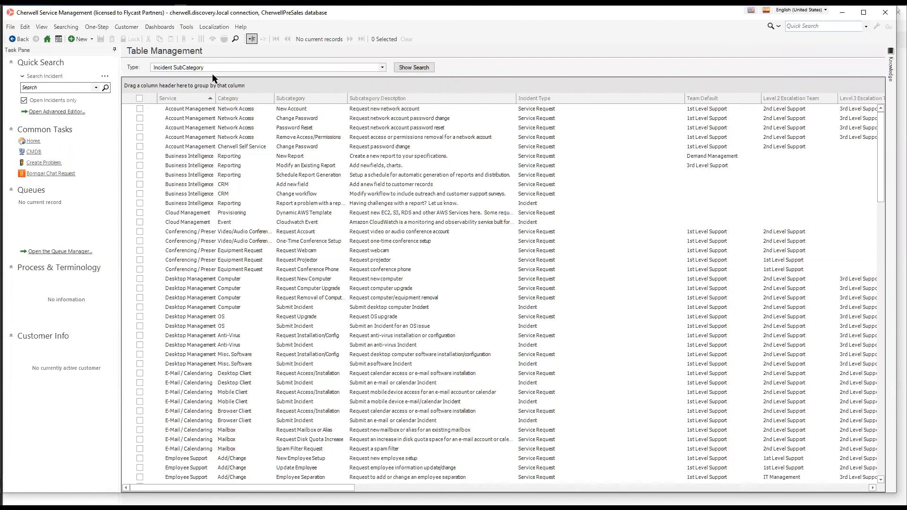
left_click(211, 66)
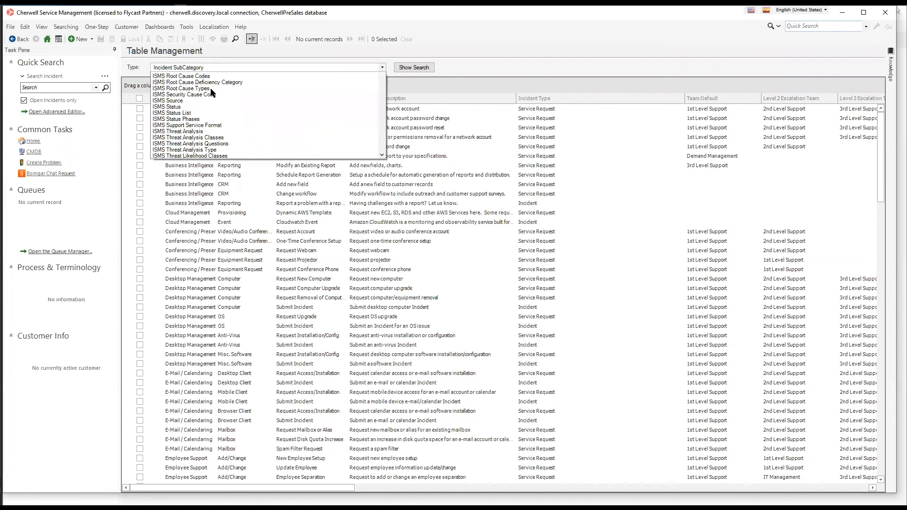
scroll(209, 211, "down", 10)
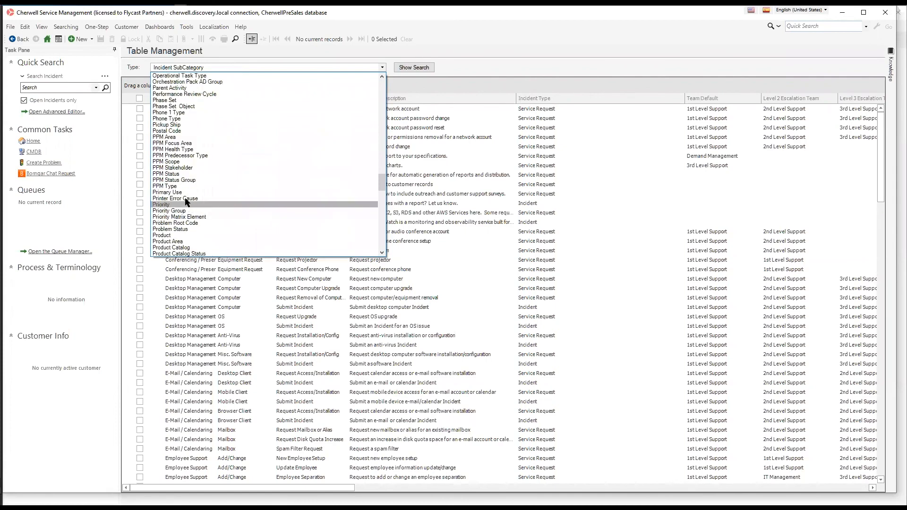
scroll(184, 192, "down", 10)
scroll(188, 197, "up", 12)
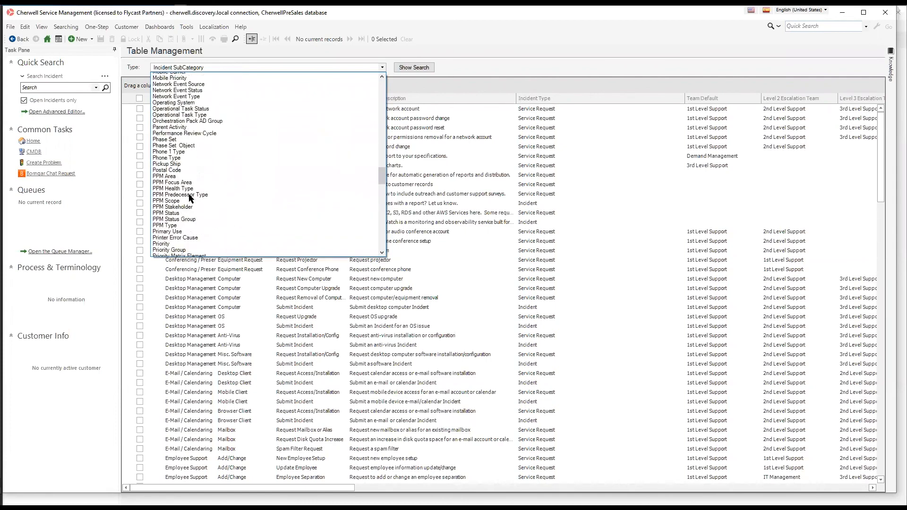
scroll(189, 198, "down", 9)
left_click(674, 266)
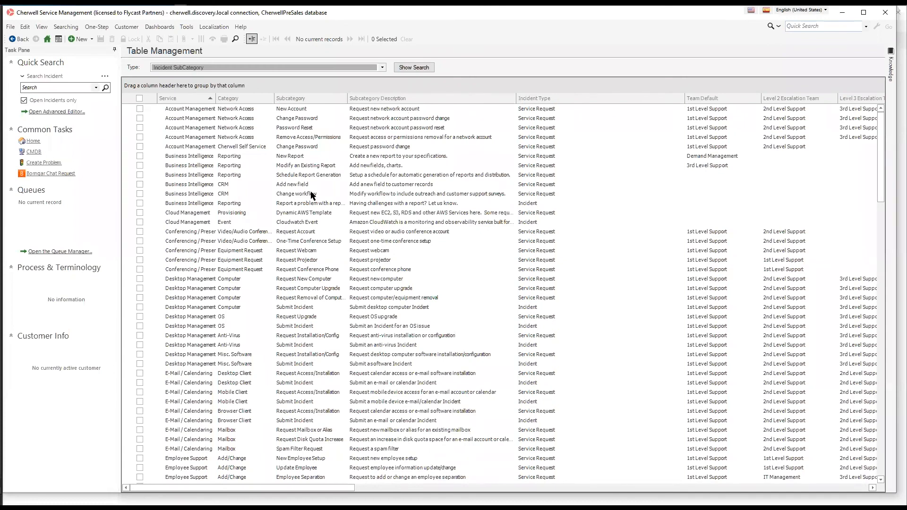
Open the Request Webcam record, check Subcategory_es-ES 'Solicitar cámara web', then select the Service value 'Conferencing / Presentation'
double_click(194, 250)
scroll(349, 256, "down", 5)
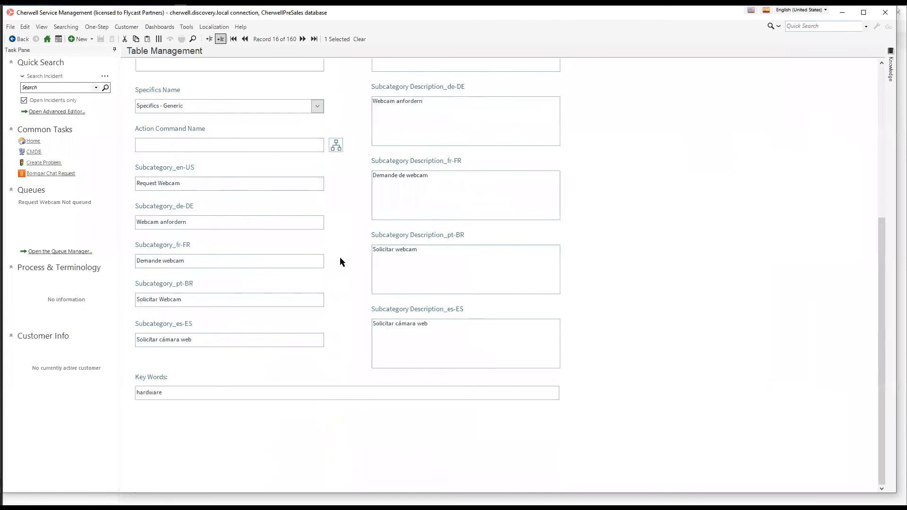
left_click(245, 337)
scroll(614, 305, "up", 1)
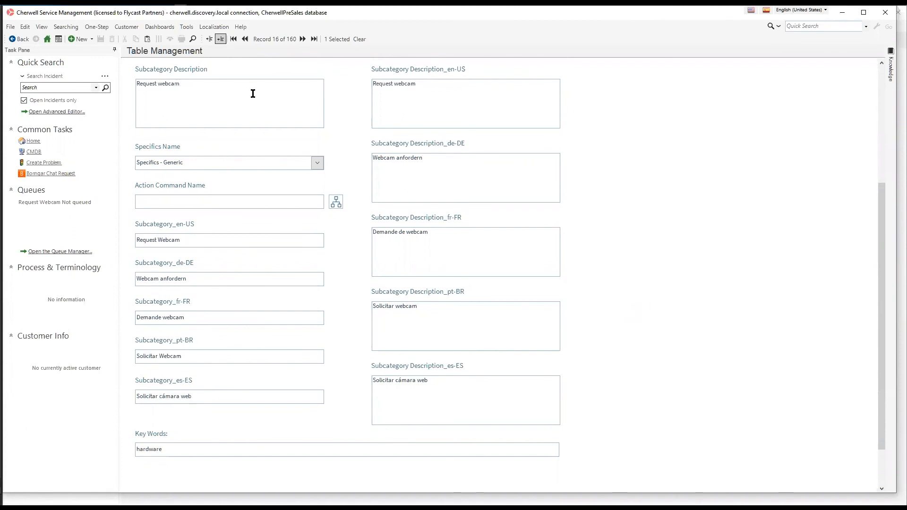
scroll(741, 186, "up", 4)
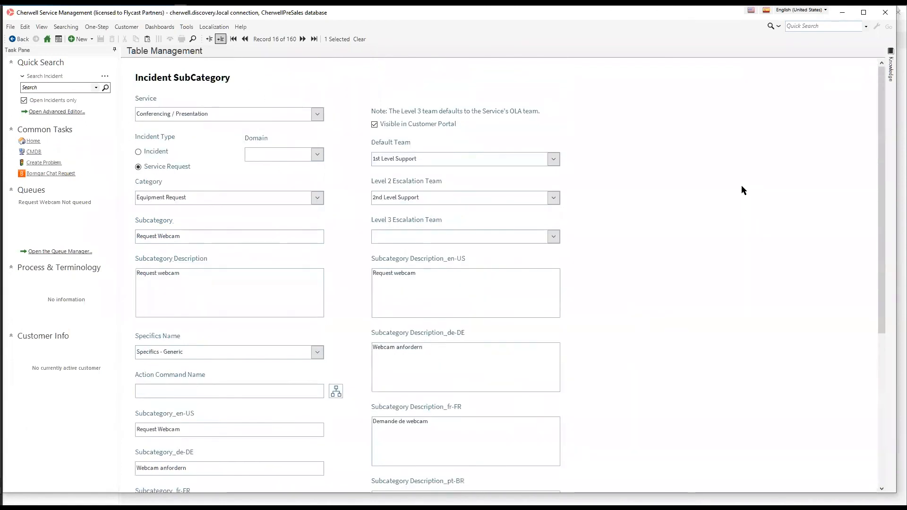
left_click_drag(237, 112, 82, 108)
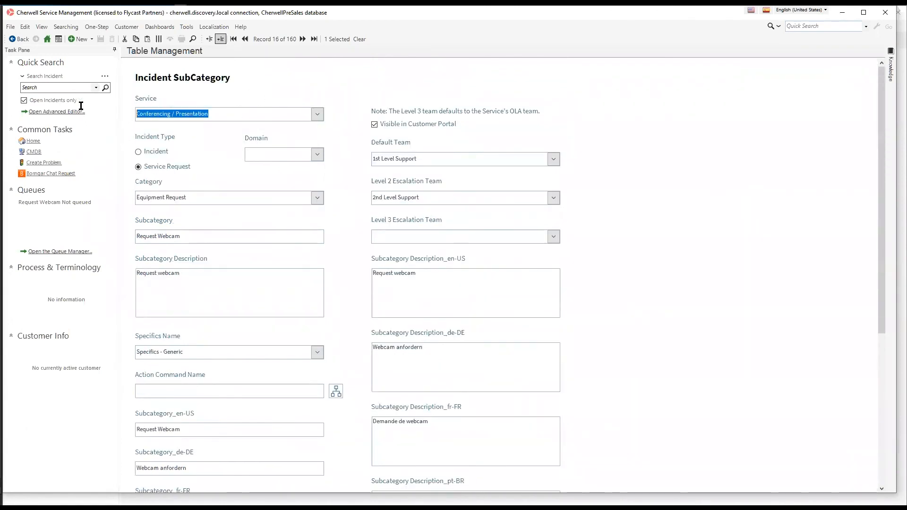